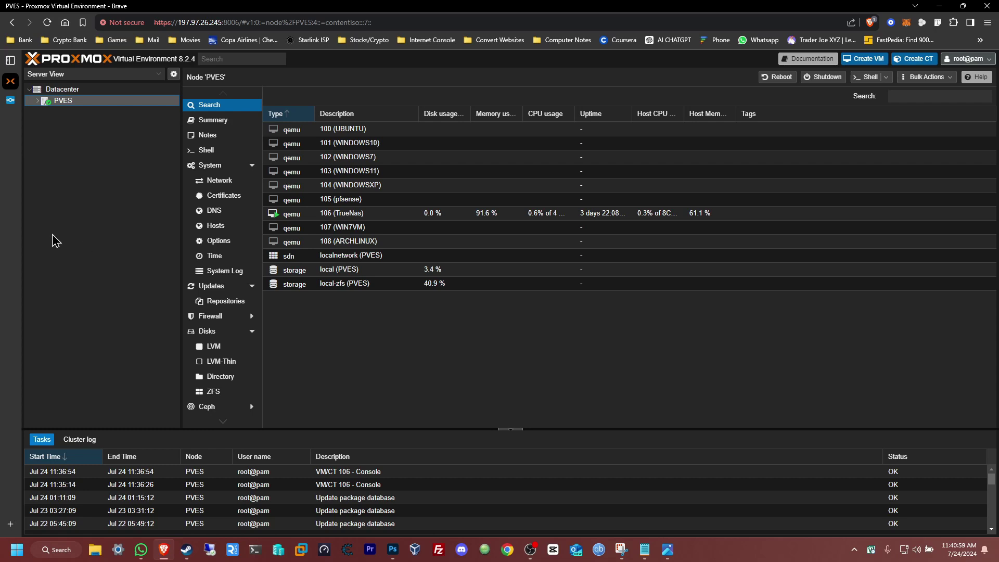
# - Upload TrueNAS-SCALE-24.04.1.1.iso from the Desktop into the local (PVES) storage's ISO Images
pyautogui.click(38, 102)
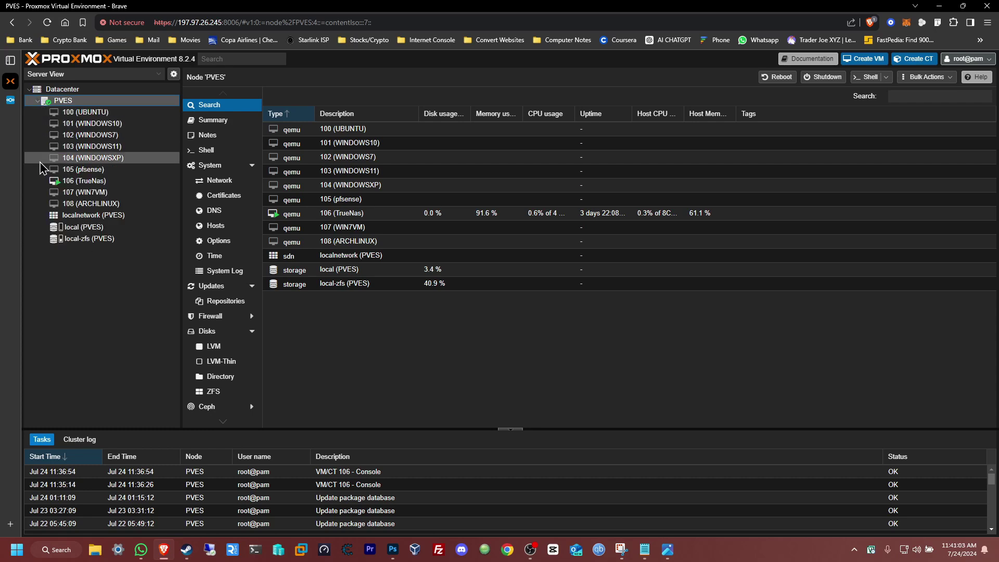
pyautogui.click(106, 229)
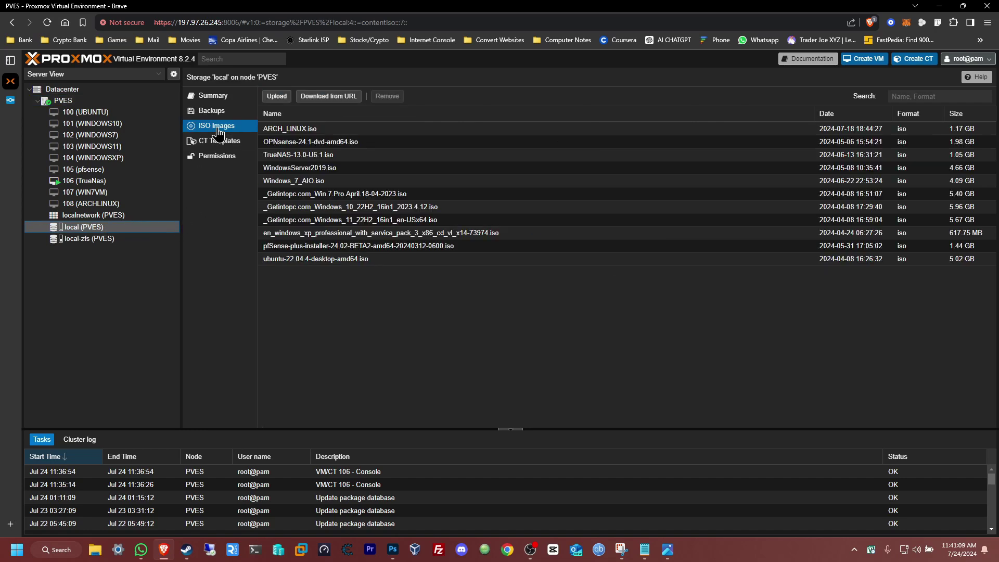
pyautogui.click(281, 97)
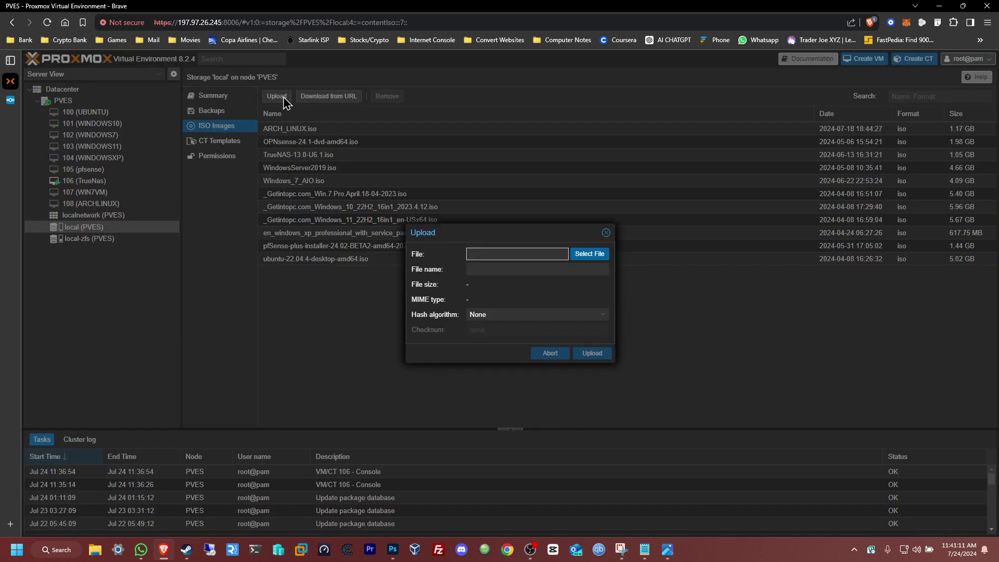
pyautogui.click(596, 262)
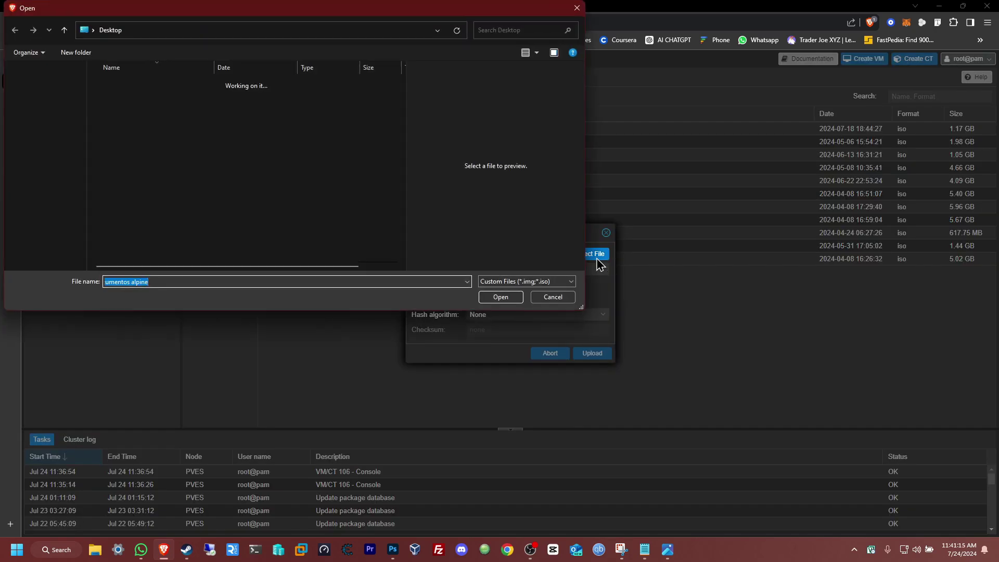
pyautogui.moveTo(219, 15); pyautogui.dragTo(251, 21)
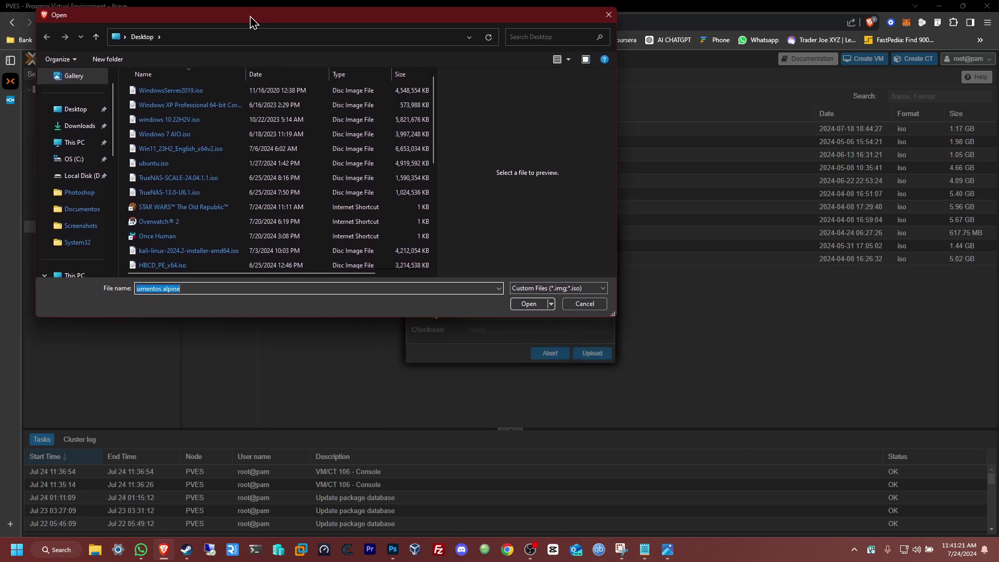
pyautogui.click(73, 109)
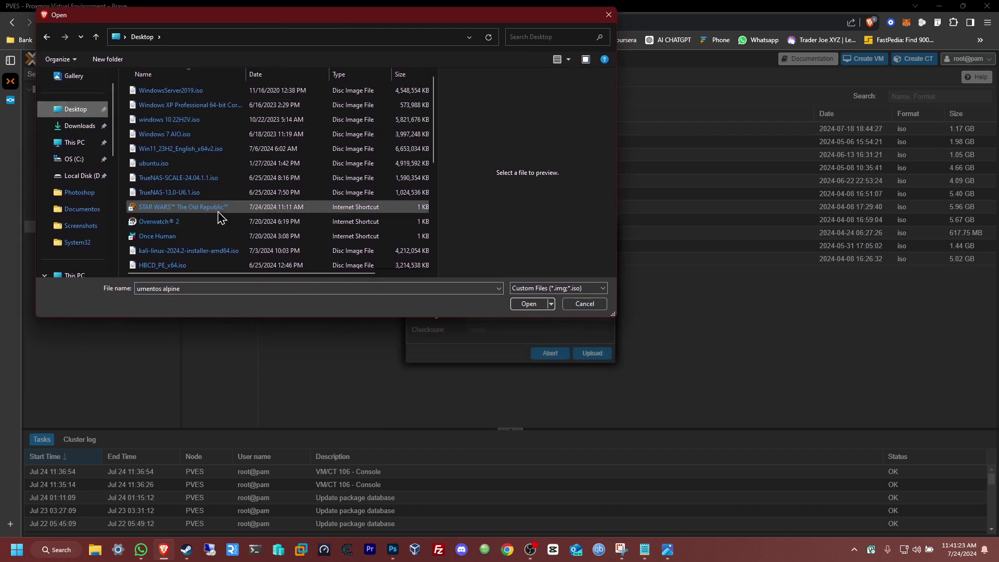
pyautogui.click(167, 178)
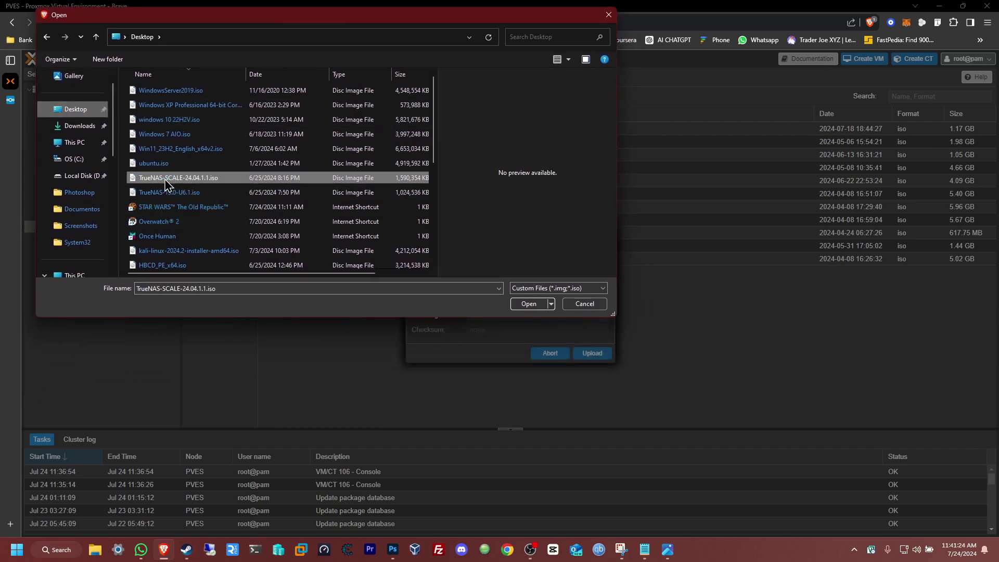
pyautogui.click(538, 307)
pyautogui.click(594, 354)
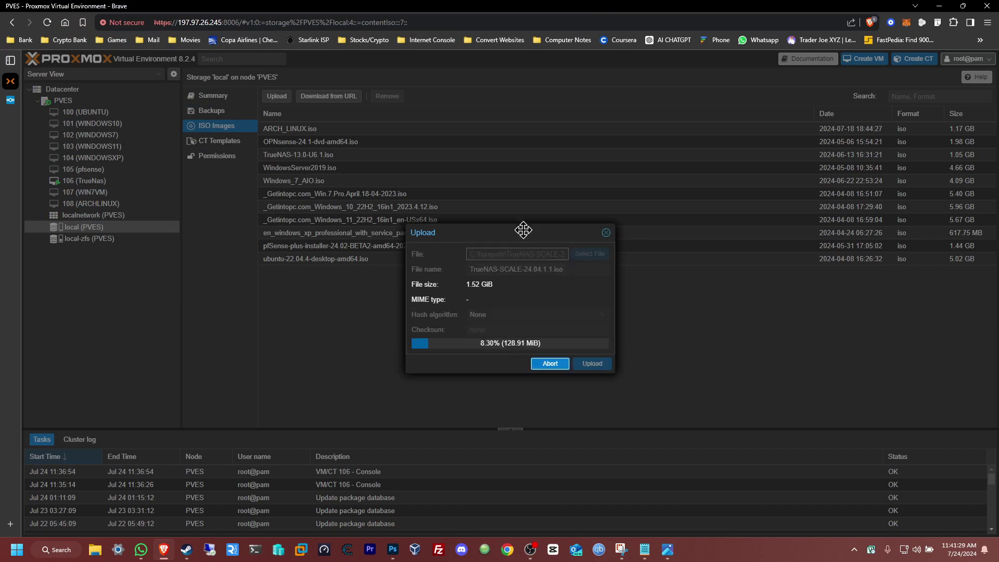
# - Move the upload dialog aside and wait for the ISO copy task to report TASK OK
pyautogui.moveTo(524, 230); pyautogui.dragTo(473, 186)
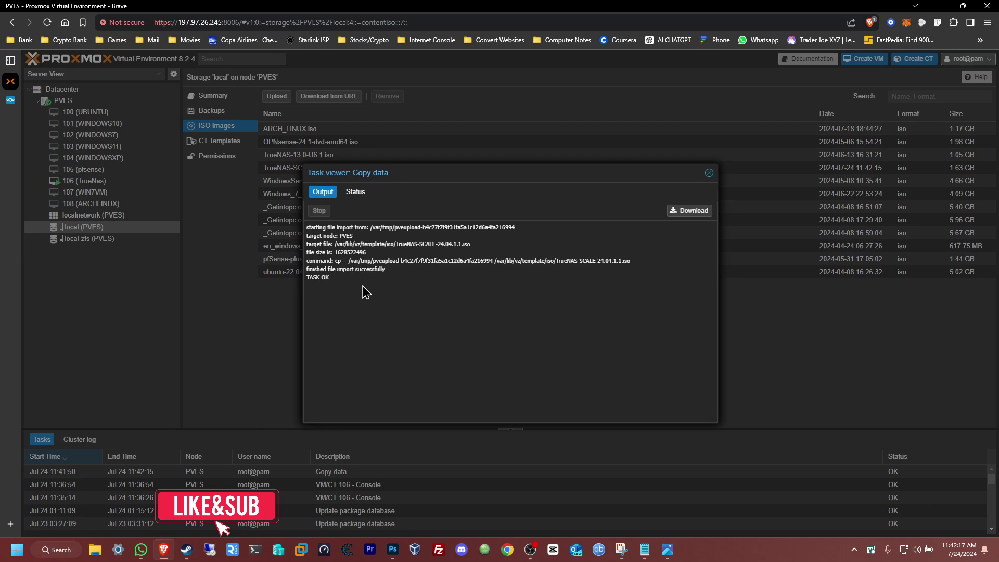
# - Check the uploaded ISO is listed, then shut down VM 106 (TrueNas) and confirm
pyautogui.click(709, 173)
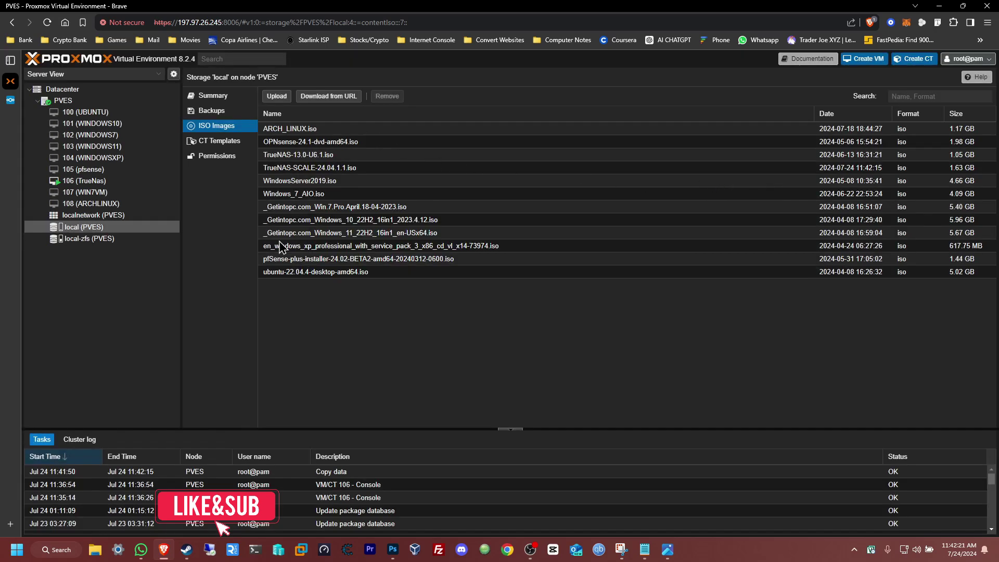
pyautogui.click(330, 172)
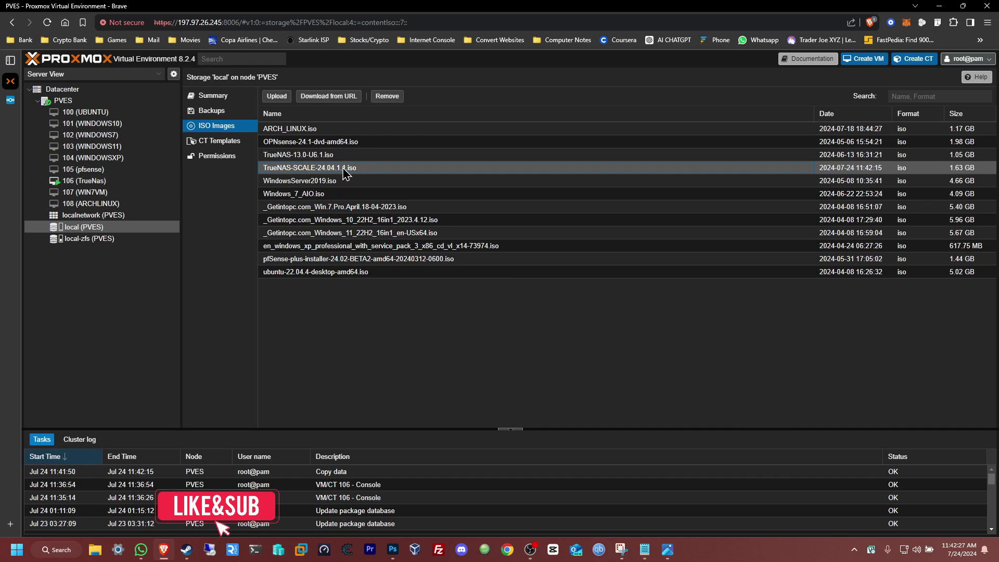
pyautogui.click(119, 182)
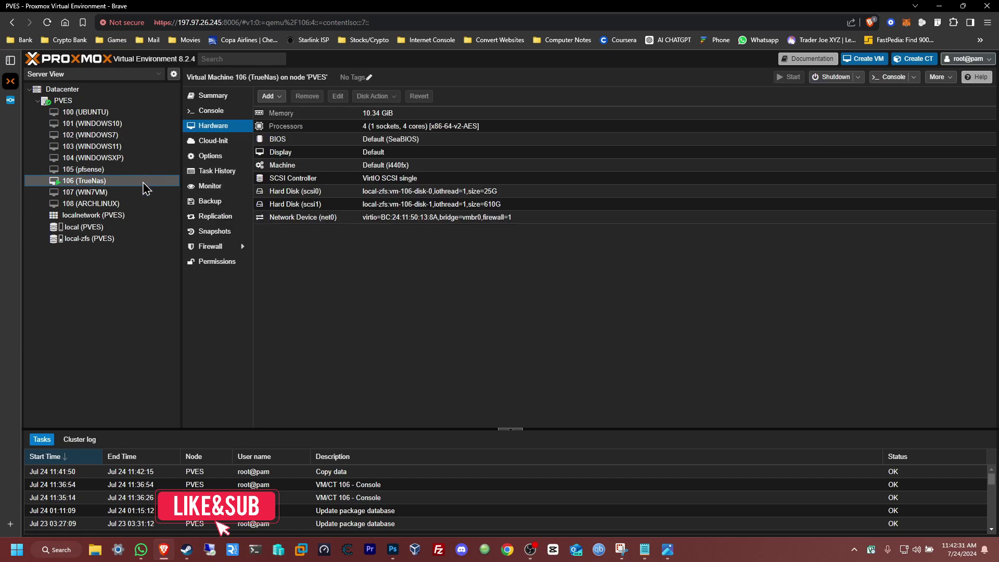
pyautogui.rightClick(145, 183)
pyautogui.click(178, 232)
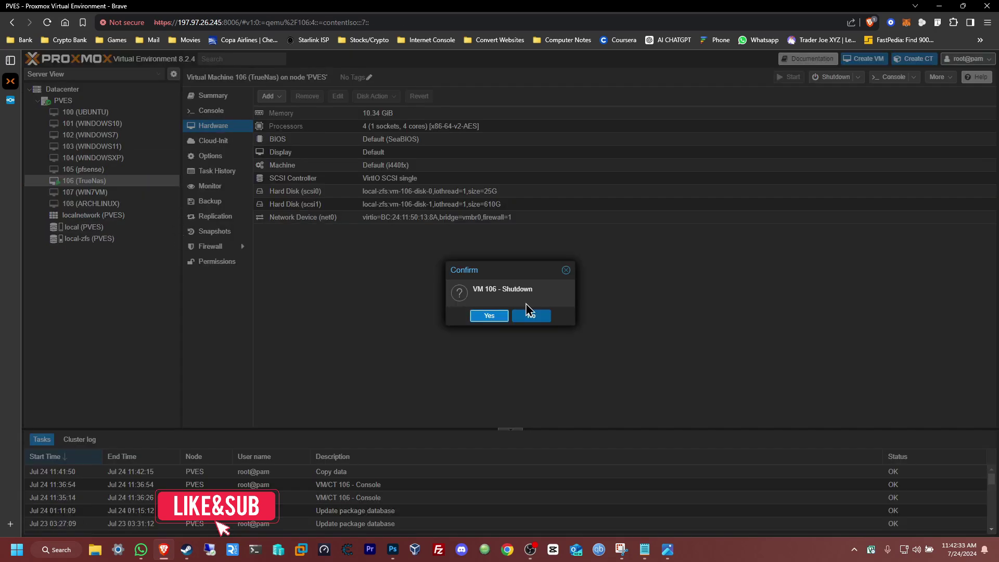
pyautogui.click(498, 316)
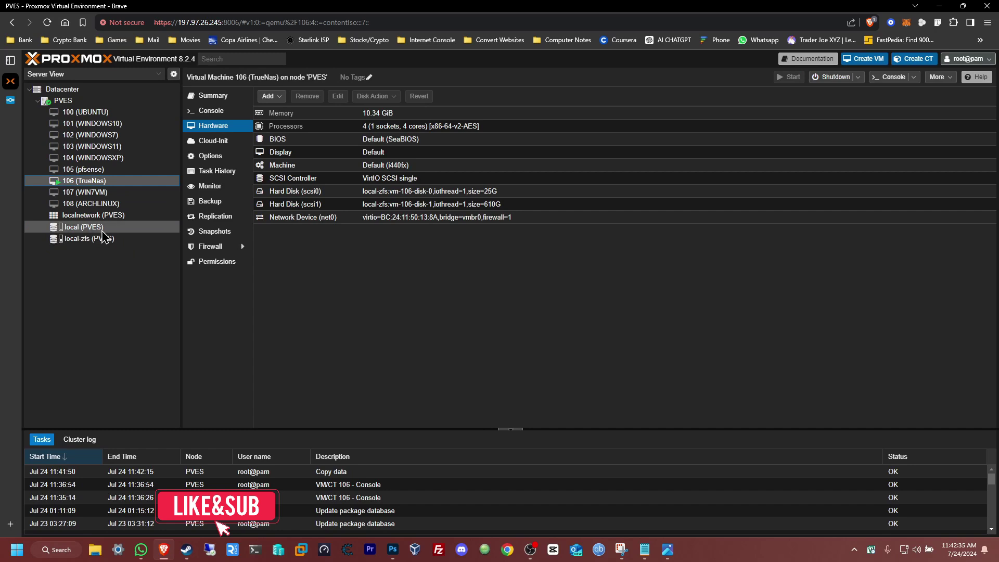
# - Start a new VM in the Create VM wizard and name it TrueNAScale
pyautogui.click(865, 60)
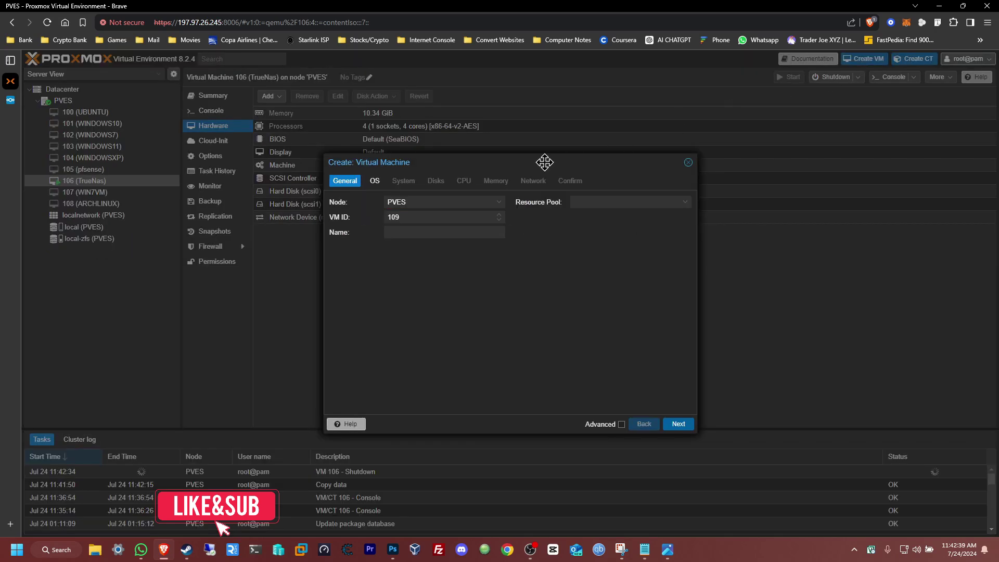
pyautogui.click(468, 232)
pyautogui.write('True')
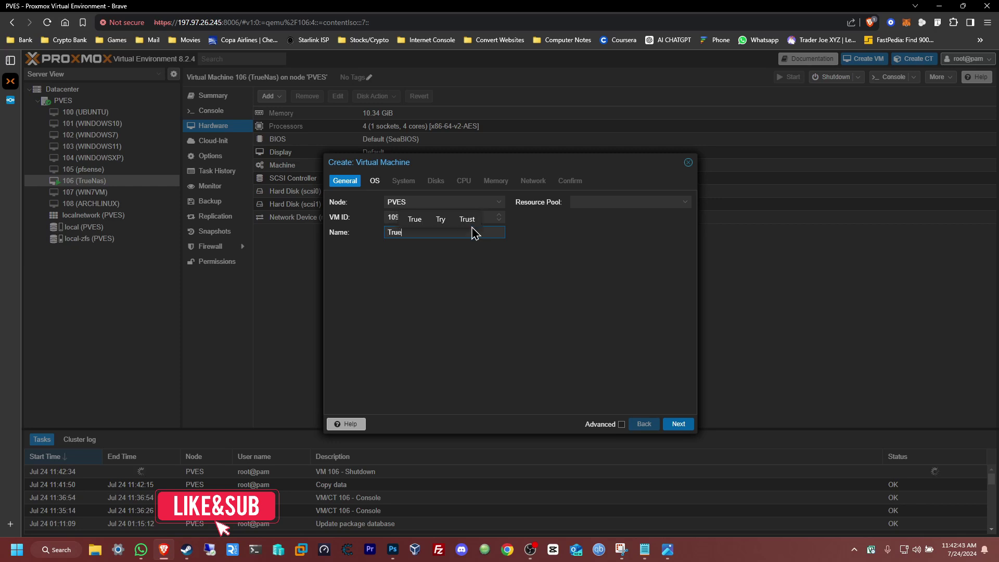
pyautogui.write('NASScale')
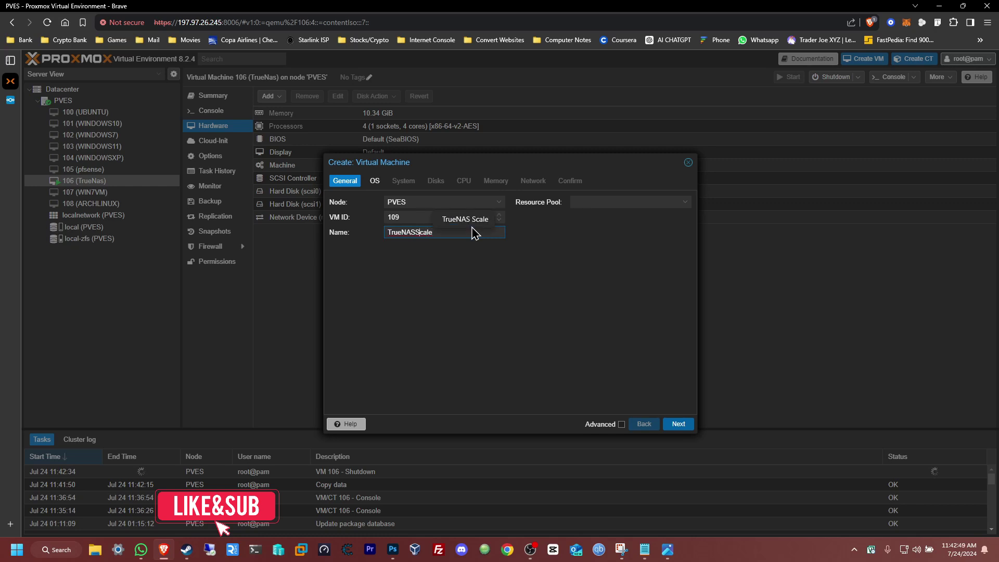
pyautogui.press('Left')
pyautogui.press('Left')
pyautogui.press('Left')
pyautogui.press('Left')
pyautogui.press('BackSpace')
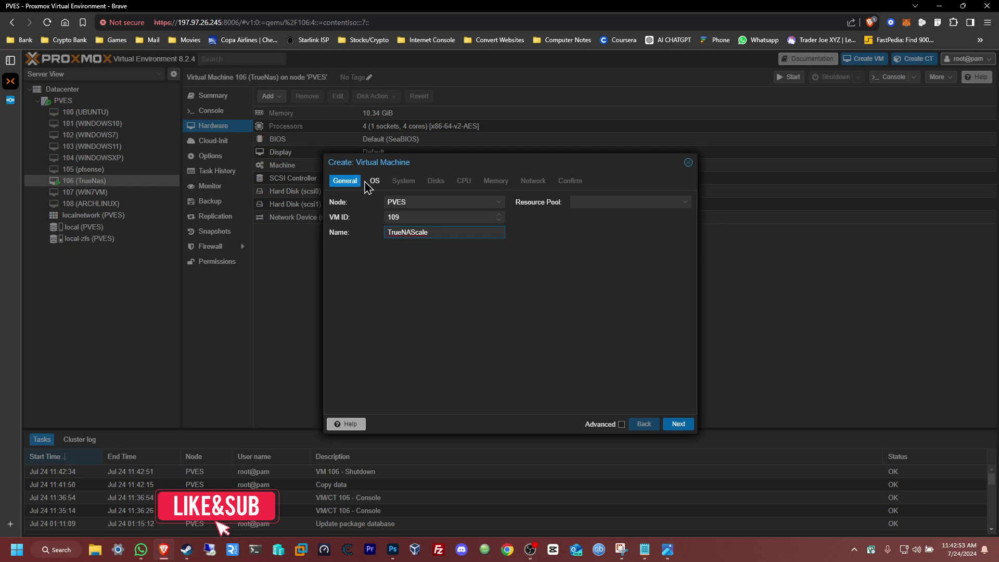
pyautogui.click(682, 424)
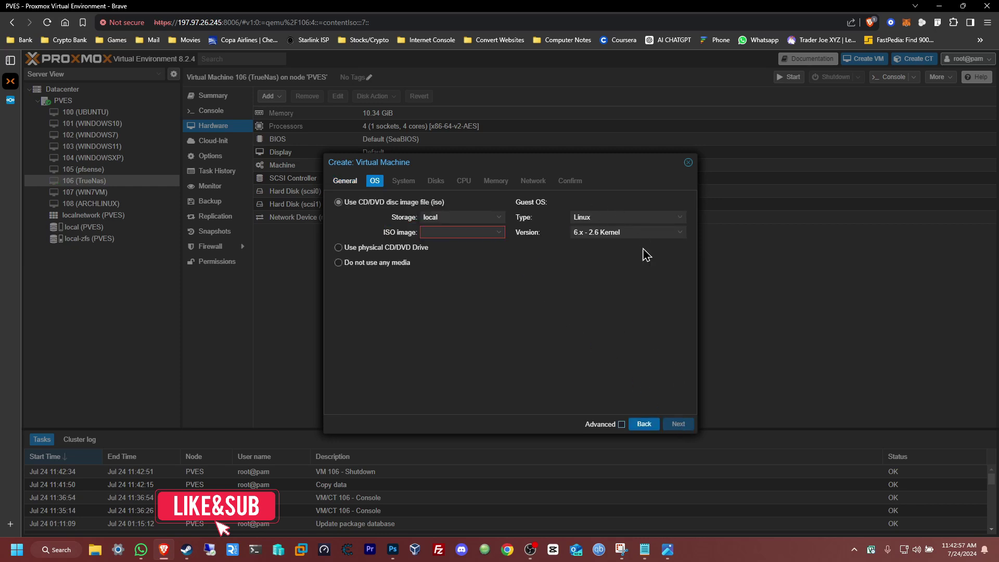
# - Choose TrueNAS-SCALE-24.04.1.1.iso as the VM's OS boot image
pyautogui.click(498, 240)
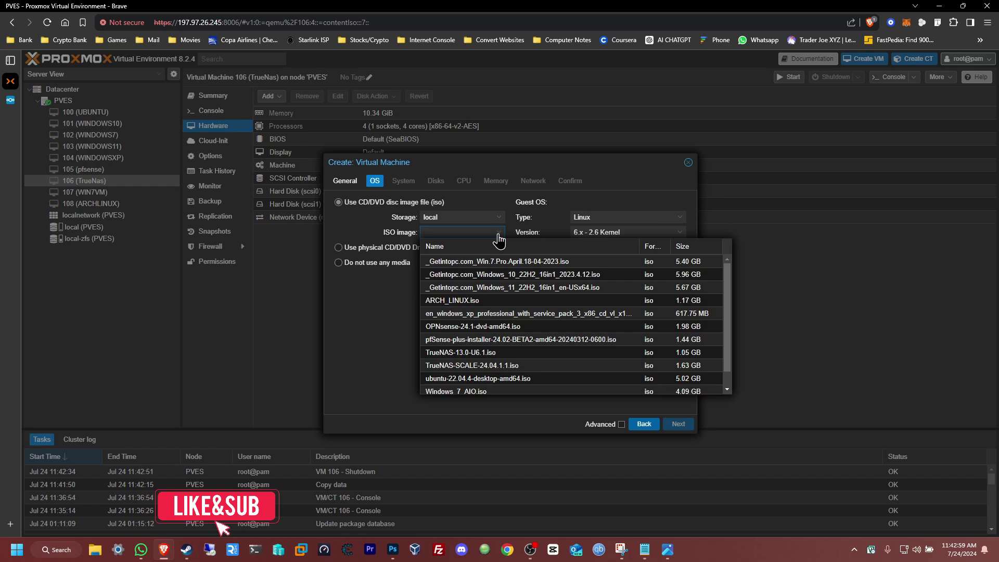
pyautogui.click(477, 367)
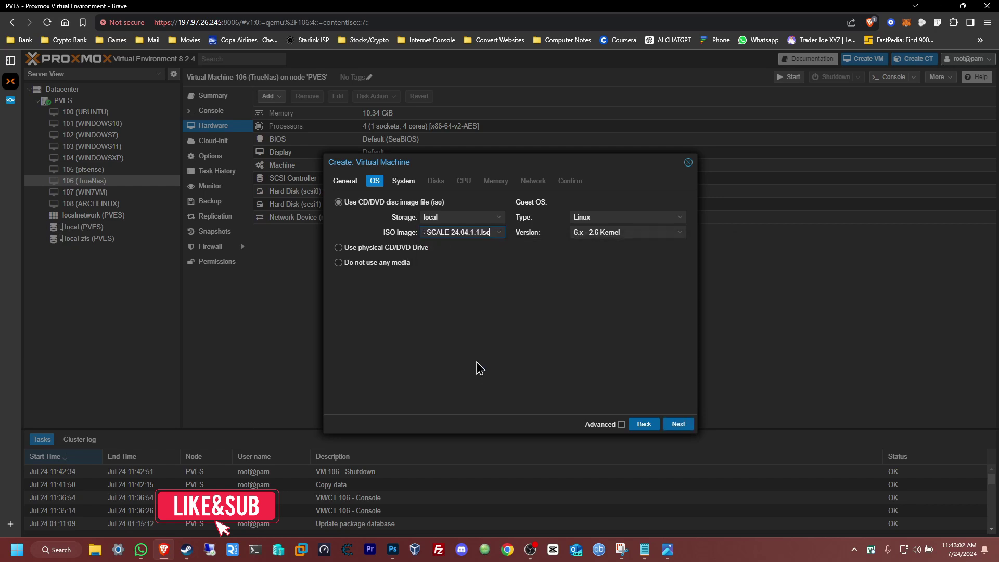
pyautogui.click(679, 425)
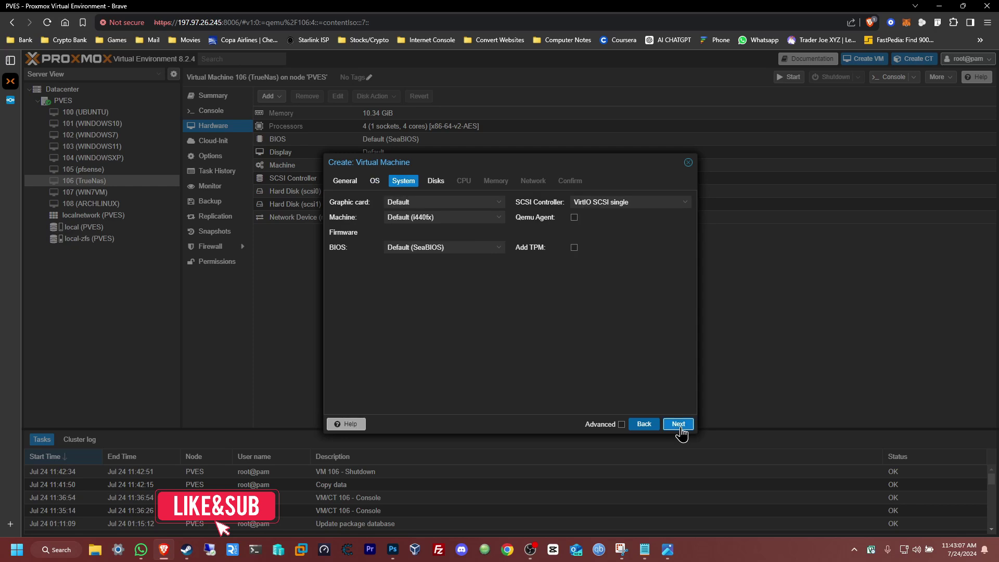
# - Keep System defaults, size scsi0 at 25 GiB and add a 250 GiB scsi1 on local-zfs
pyautogui.click(678, 425)
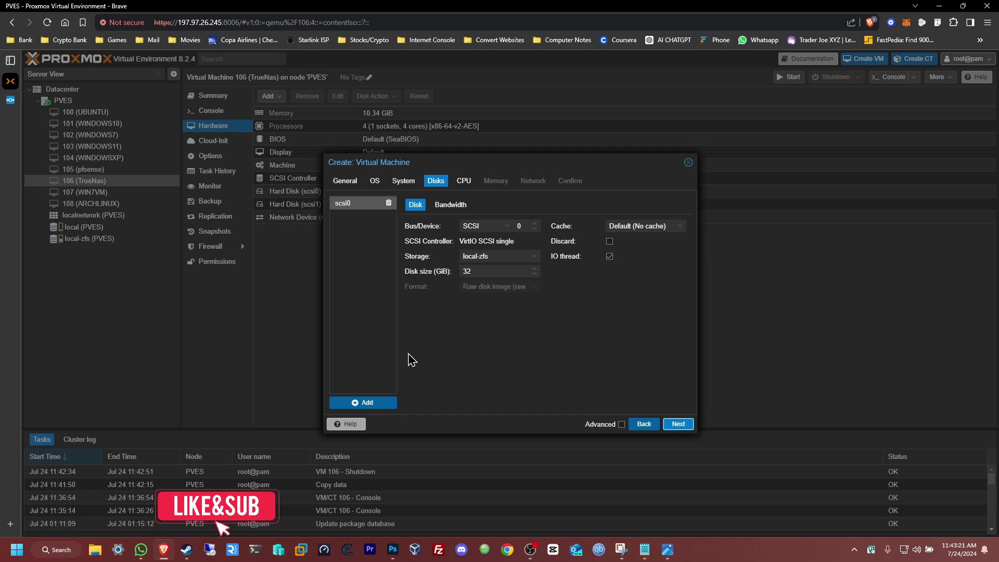
pyautogui.click(474, 271)
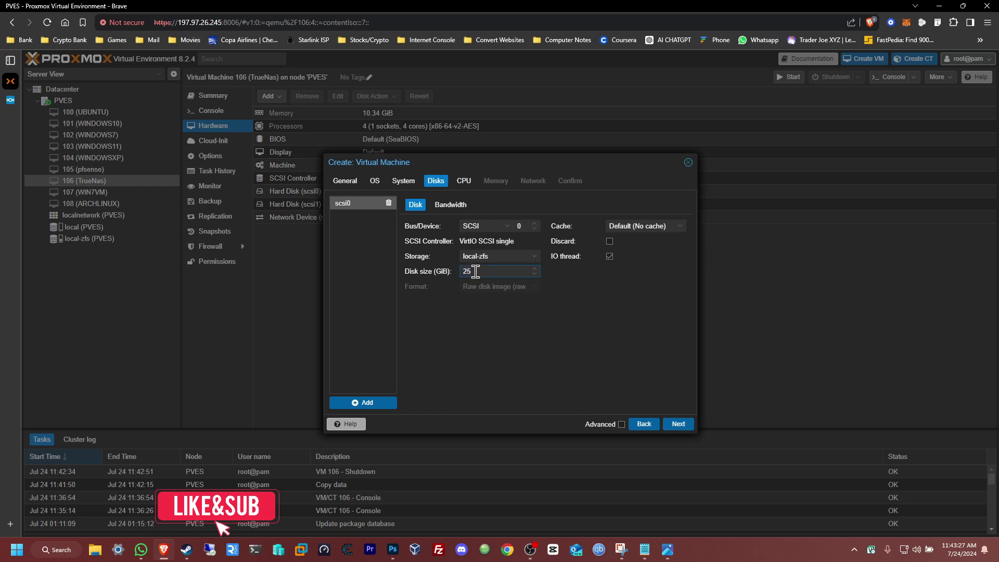
pyautogui.click(359, 405)
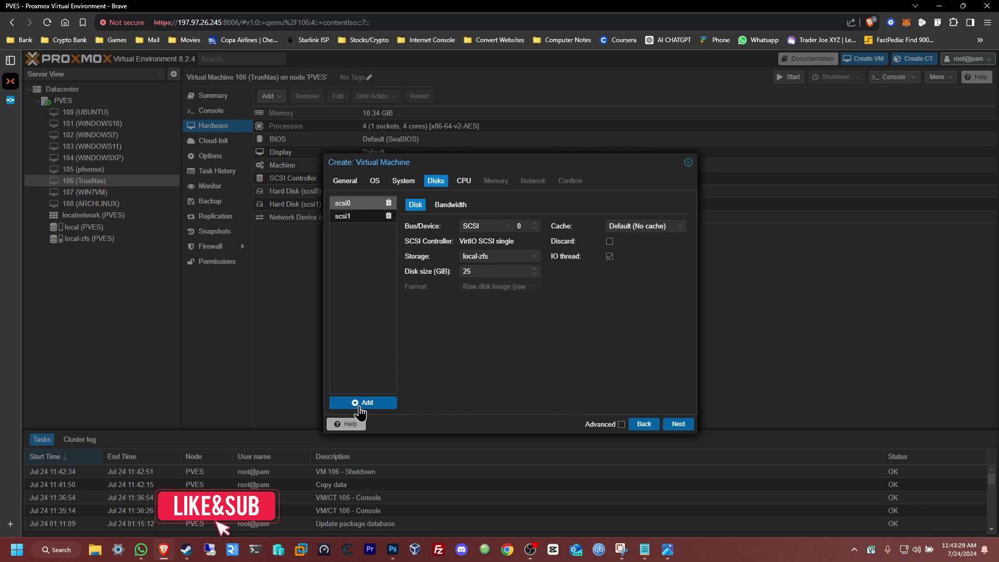
pyautogui.click(359, 221)
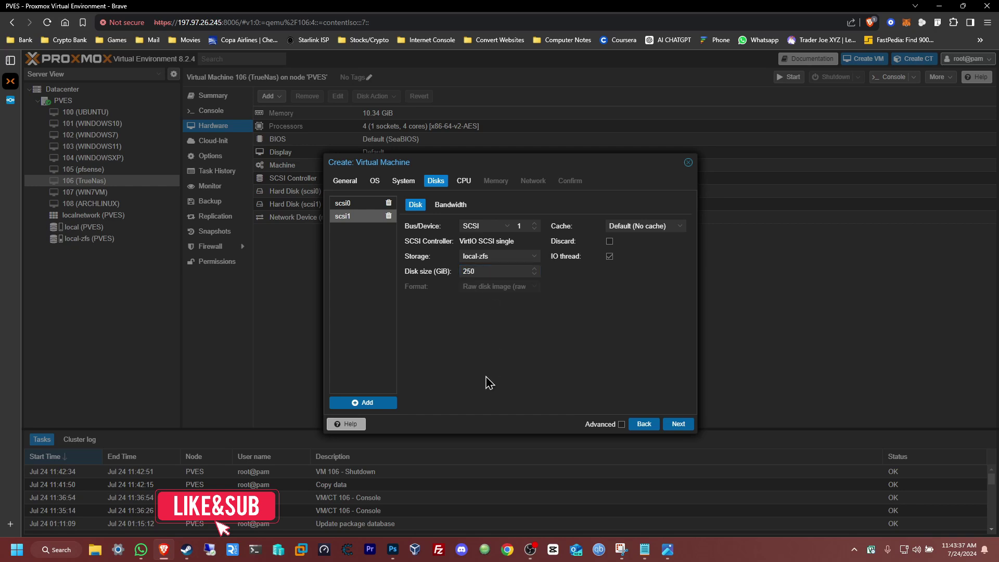
pyautogui.click(364, 208)
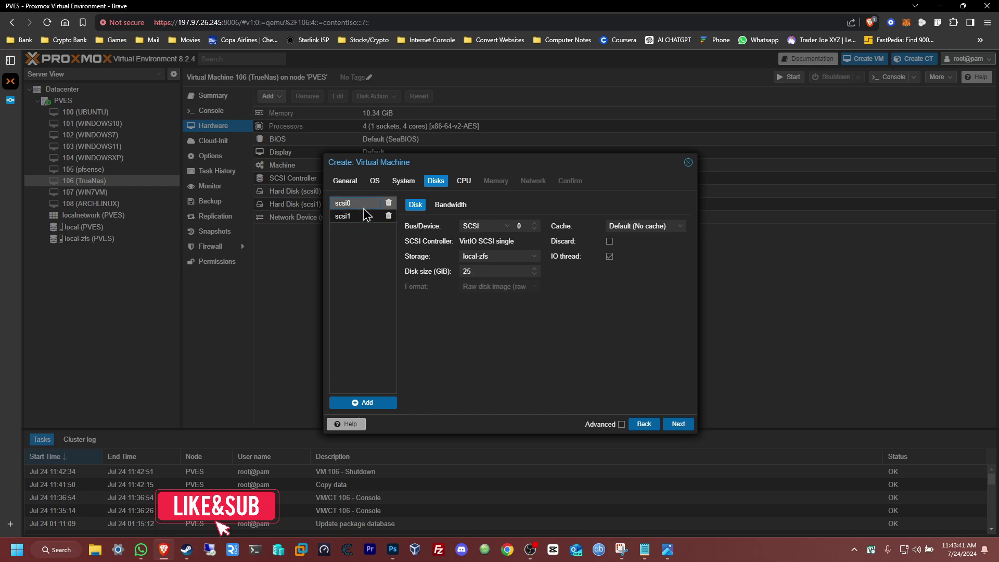
pyautogui.click(363, 219)
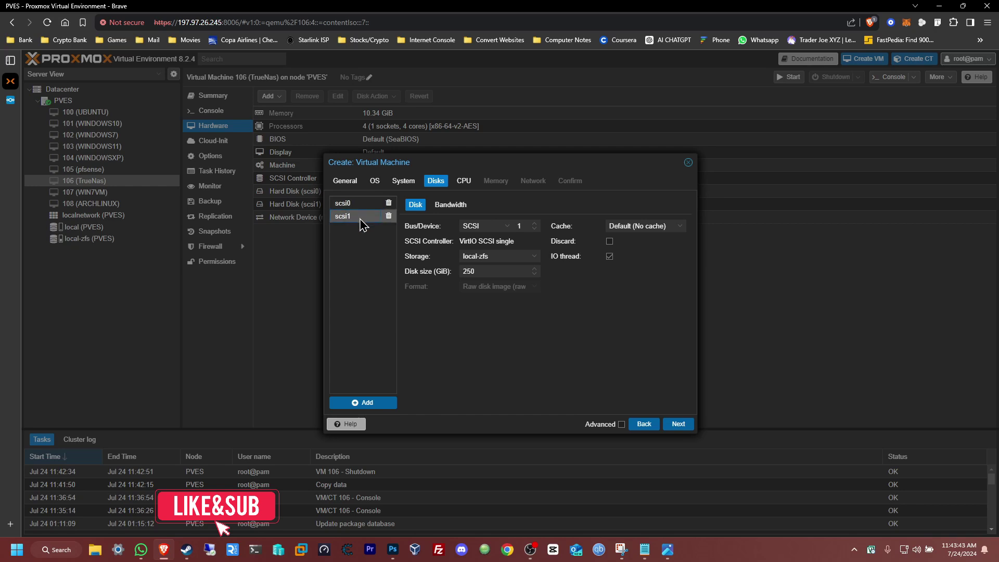
pyautogui.click(678, 424)
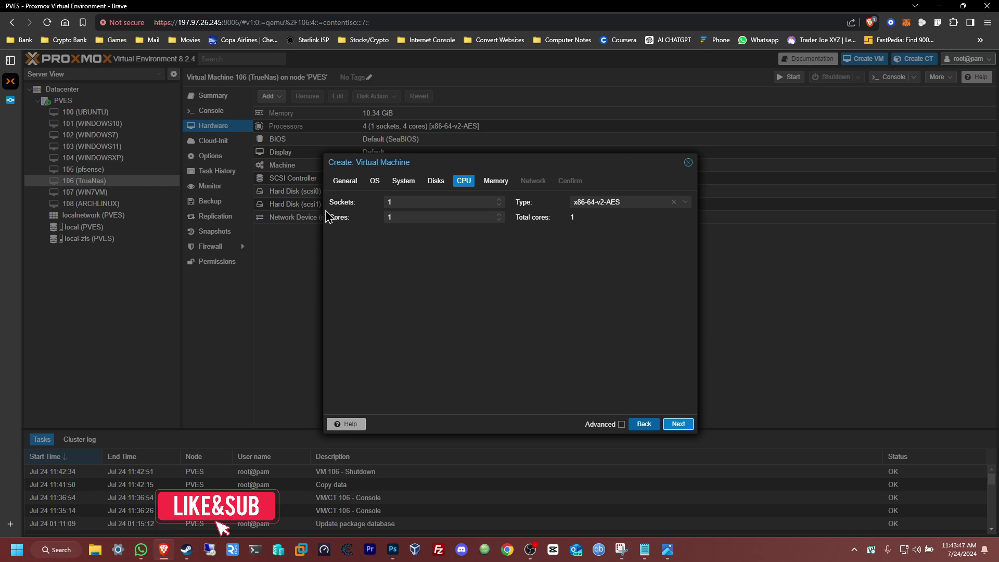
# - Give VM 109 2 cores and 4768 MiB memory, keep network defaults, and finish creation
pyautogui.click(499, 215)
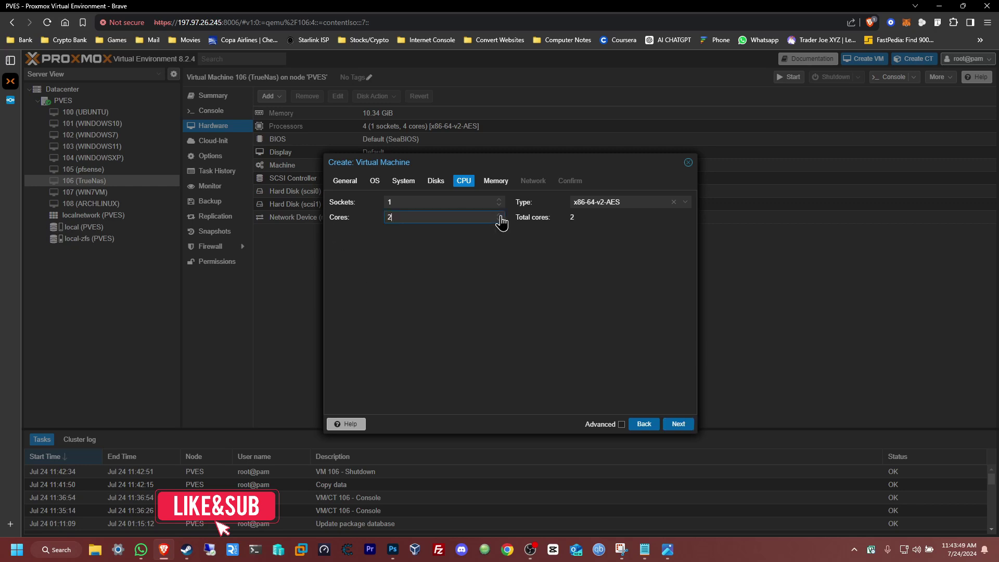
pyautogui.click(679, 425)
pyautogui.click(499, 200)
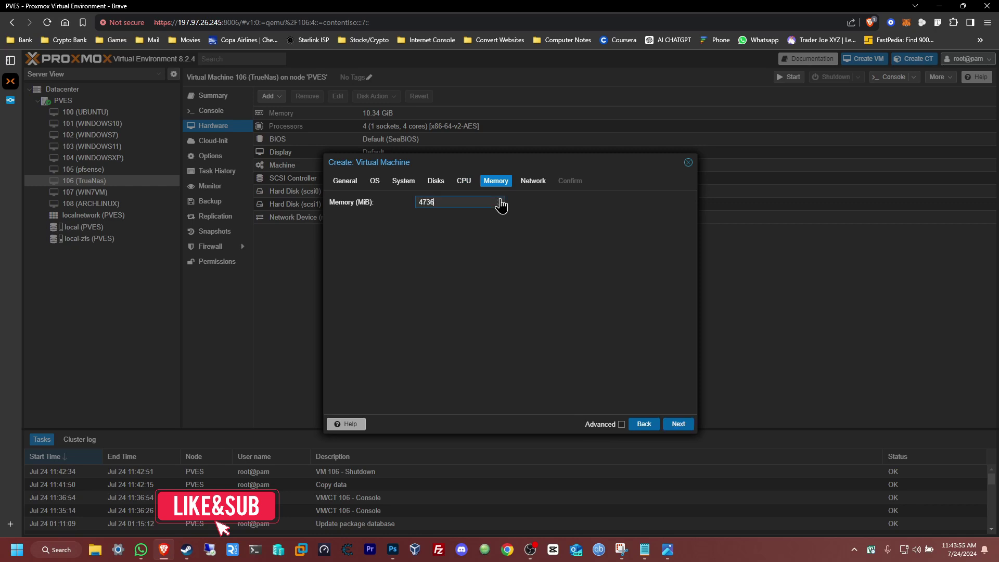
pyautogui.click(500, 200)
pyautogui.click(689, 429)
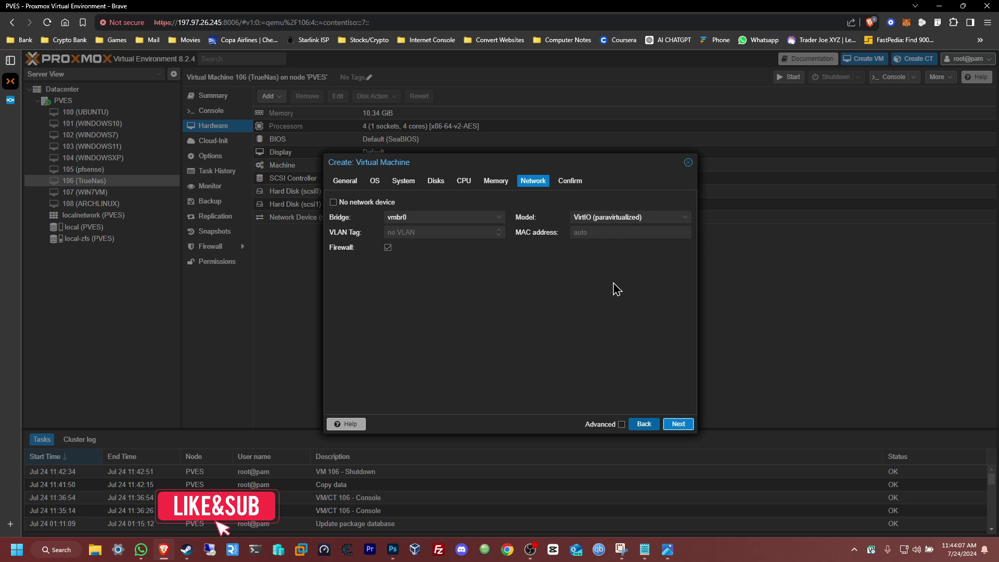
pyautogui.click(679, 425)
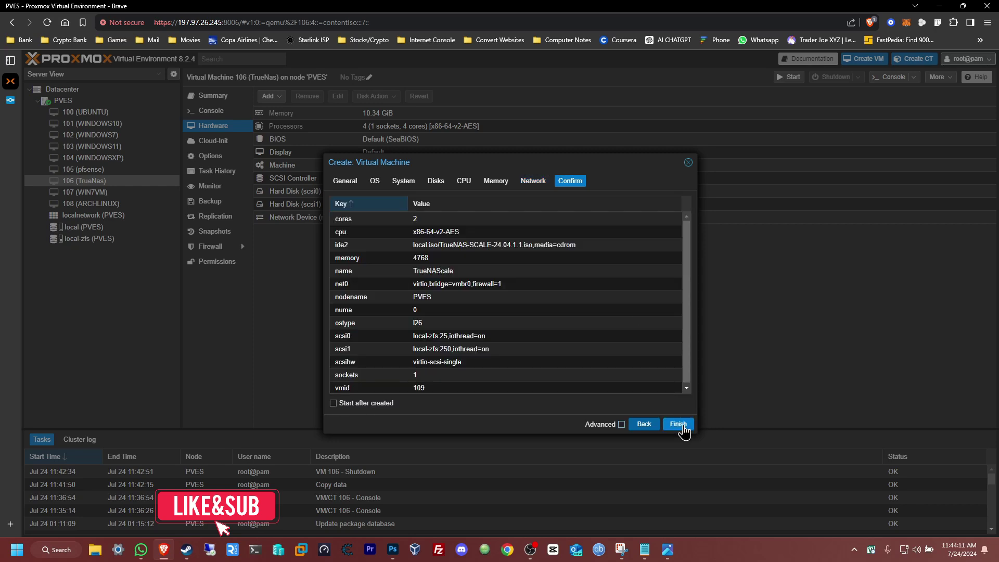
pyautogui.click(682, 425)
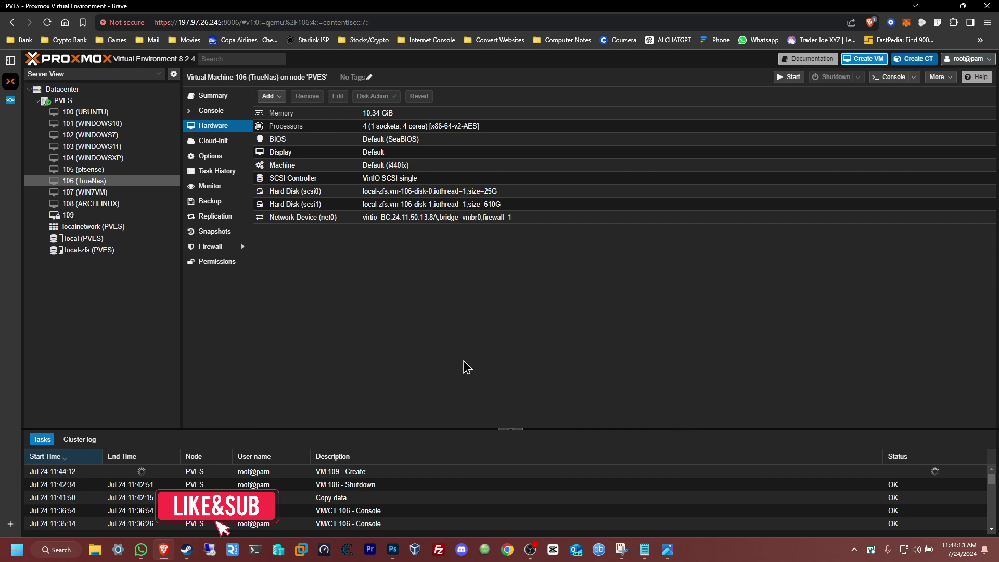
# - Select VM 109 (TrueNAScale), open its Console and start the VM
pyautogui.click(91, 215)
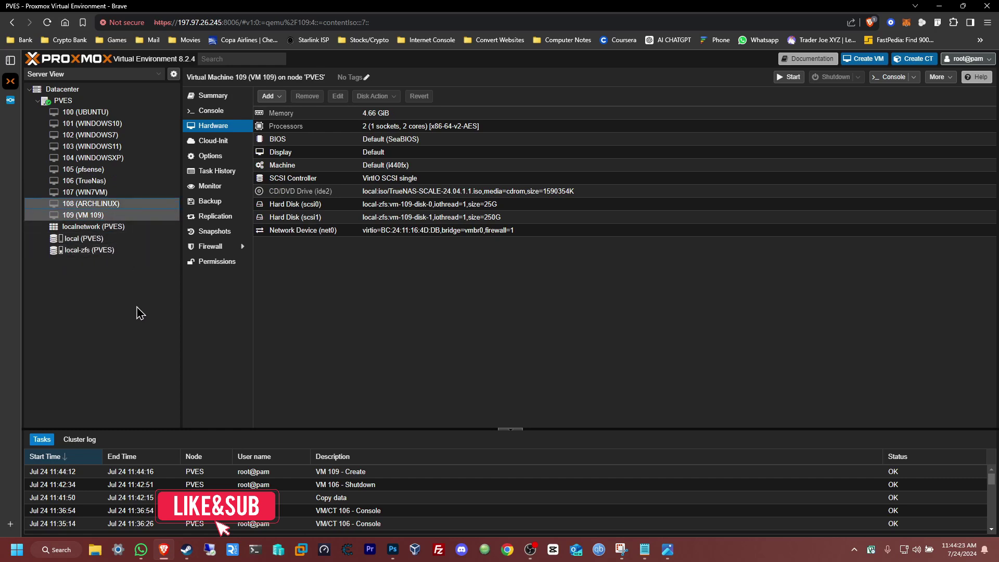
pyautogui.click(114, 217)
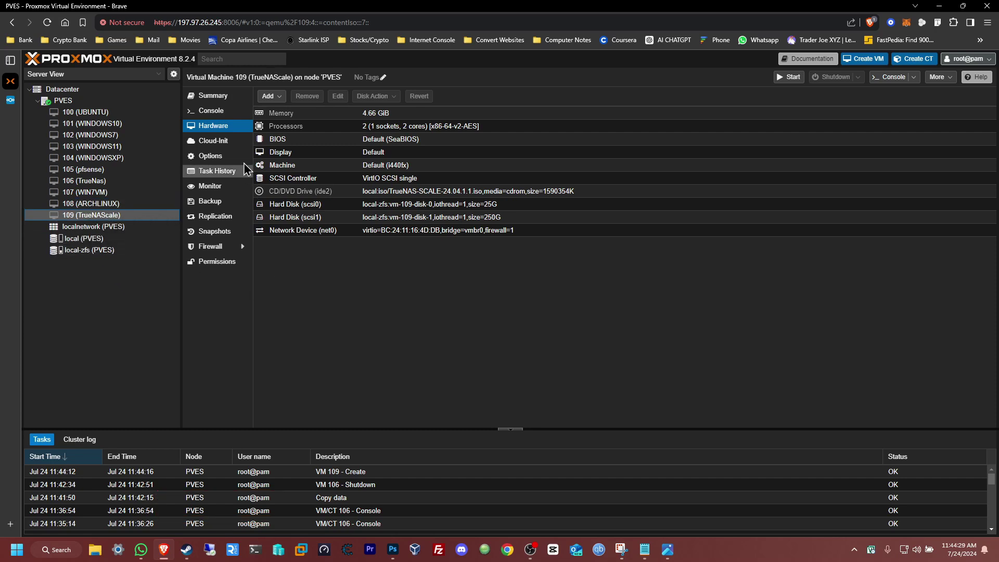
pyautogui.click(214, 112)
pyautogui.click(633, 284)
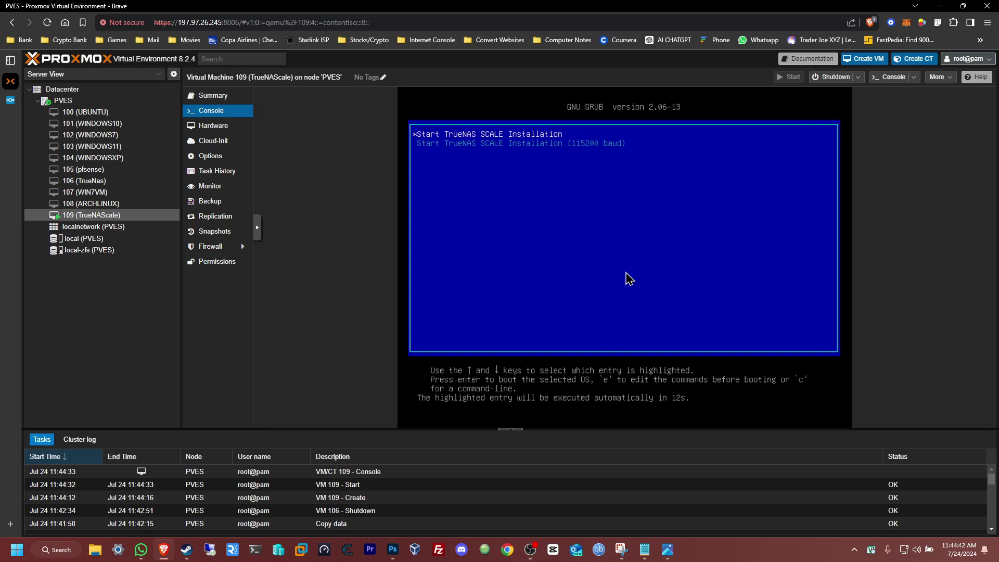
# - Boot the TrueNAS SCALE installer, choose Install/Upgrade and accept the low-RAM warning
pyautogui.press('Return')
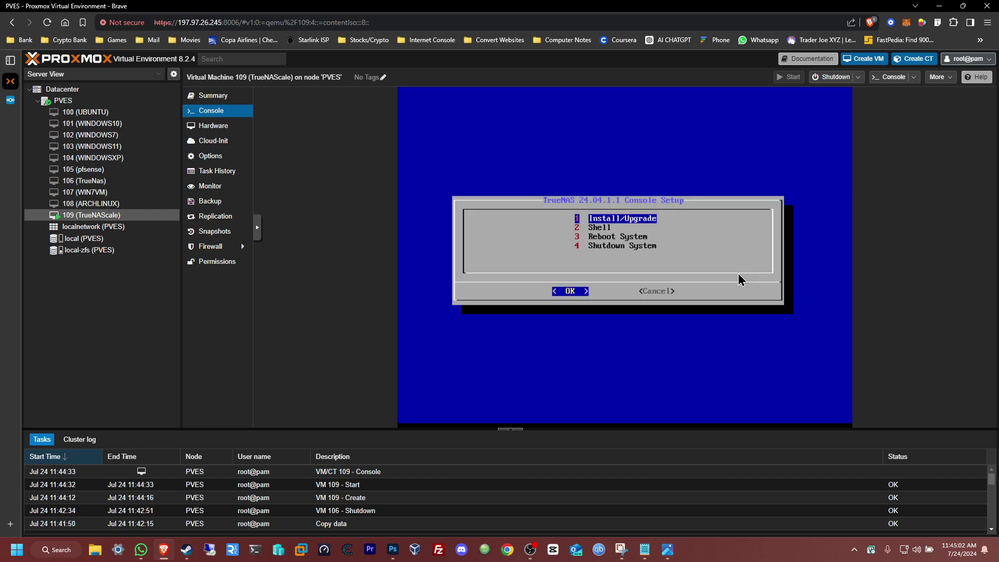
pyautogui.press('Down')
pyautogui.press('Up')
pyautogui.press('Return')
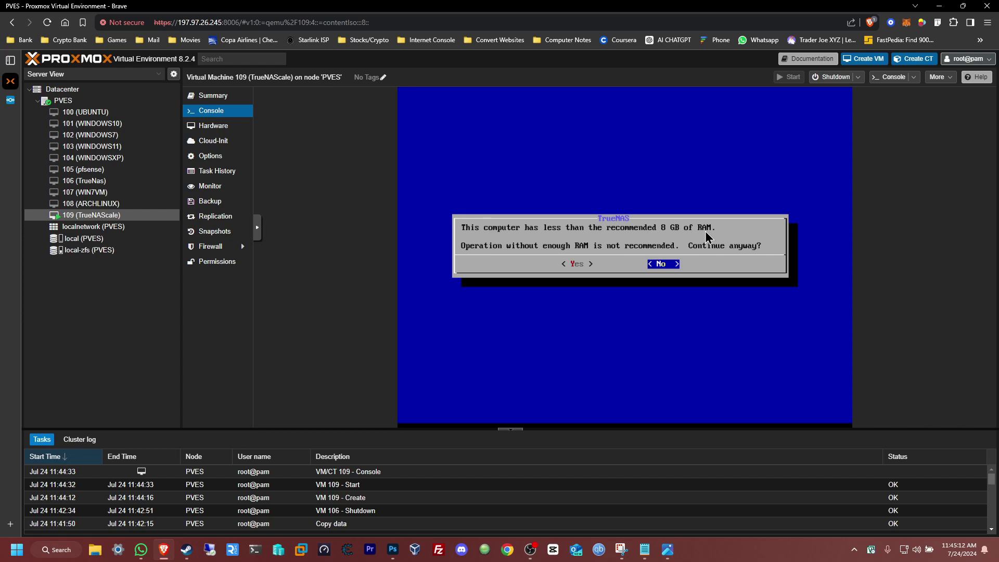
pyautogui.press('Left')
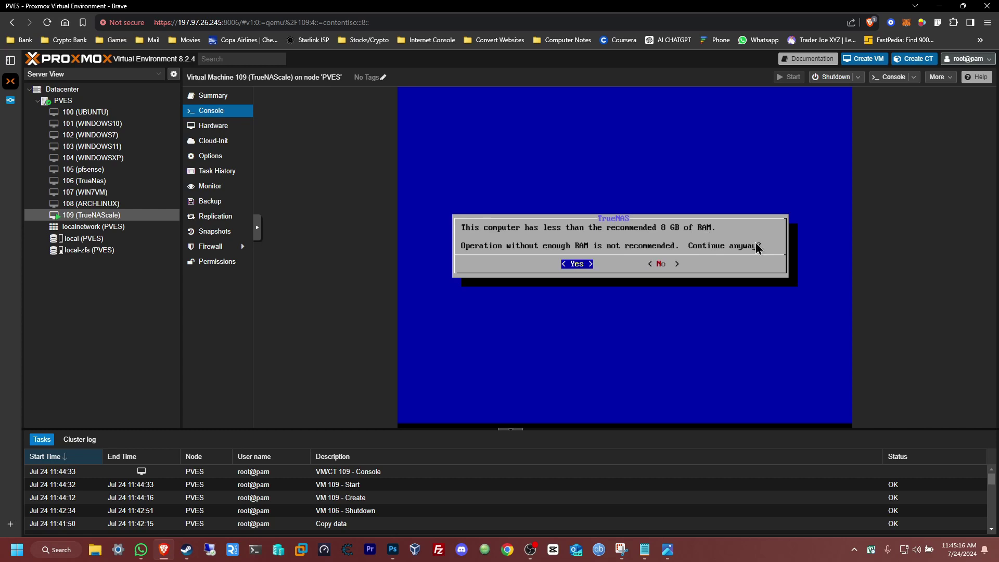
pyautogui.press('Return')
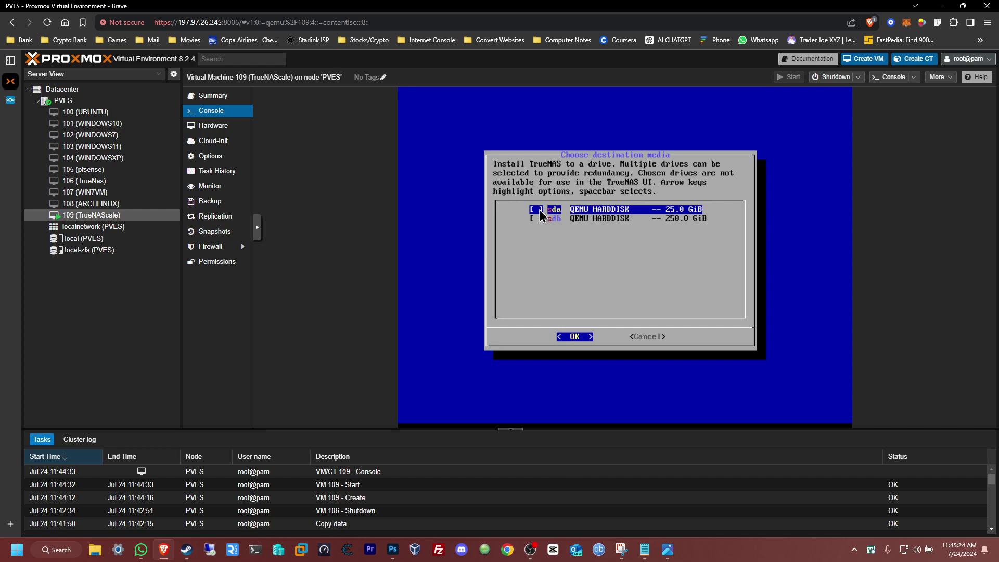
# - Select the 25 GiB sda drive as install destination and confirm erasing it
pyautogui.press('Down')
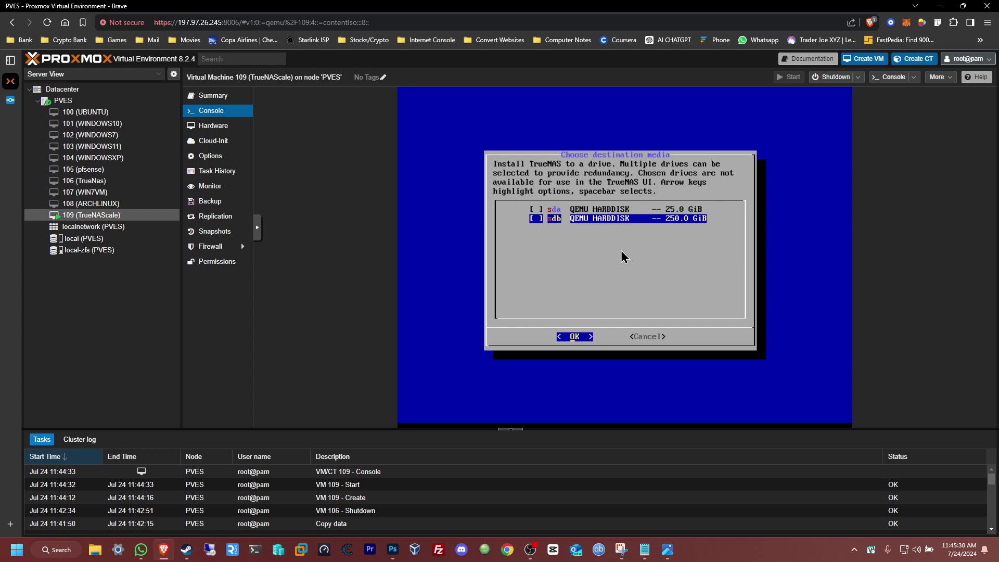
pyautogui.press('Up')
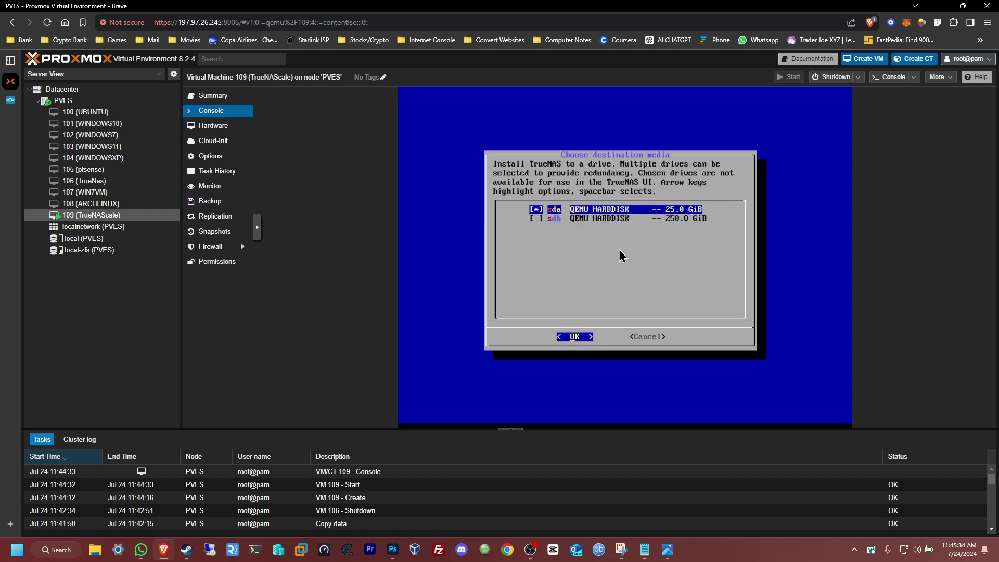
pyautogui.press('Down')
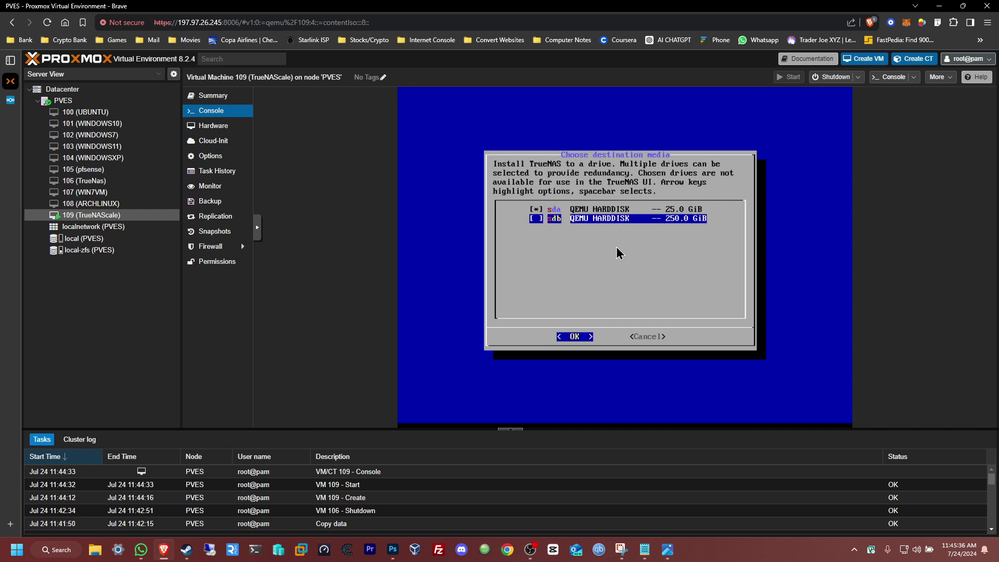
pyautogui.press('Up')
pyautogui.press('Return')
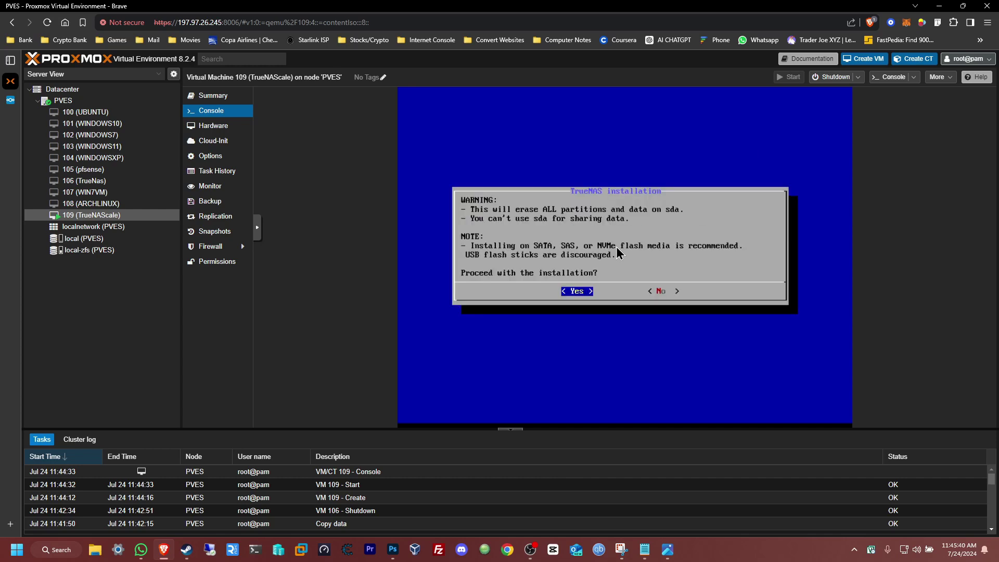
pyautogui.press('Return')
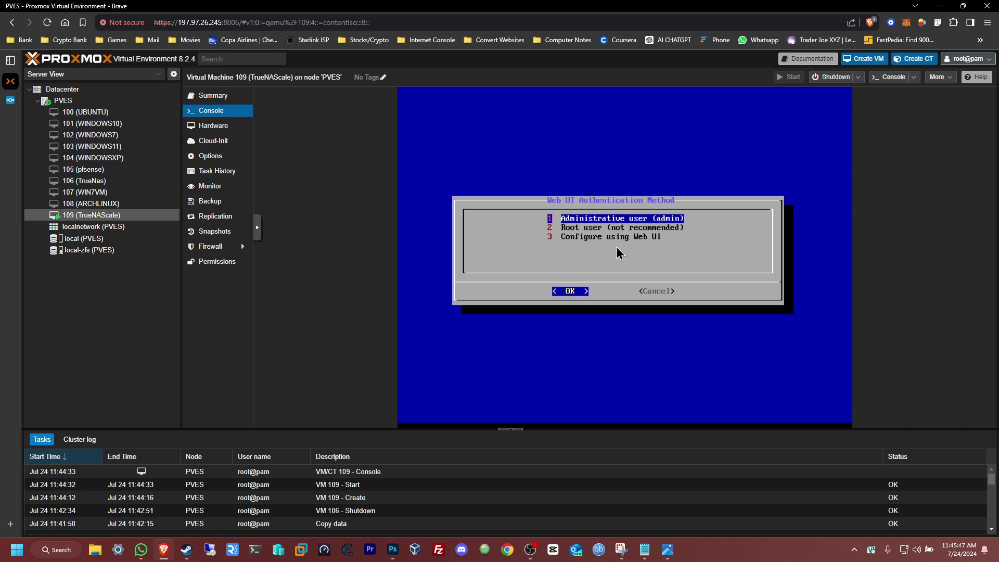
# - Choose the admin user for web login and enter its password twice
pyautogui.press('Return')
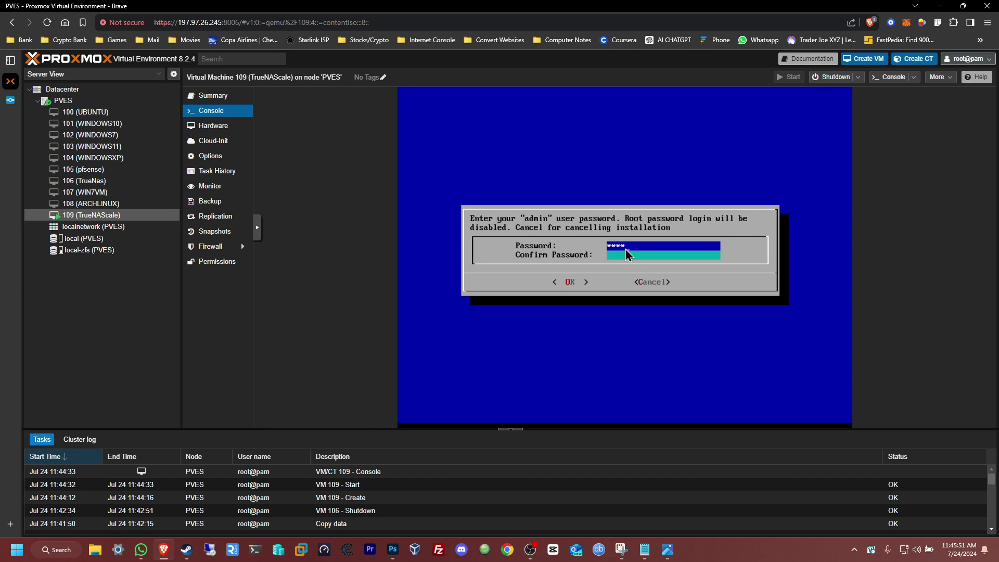
pyautogui.write('**')
pyautogui.press('Tab')
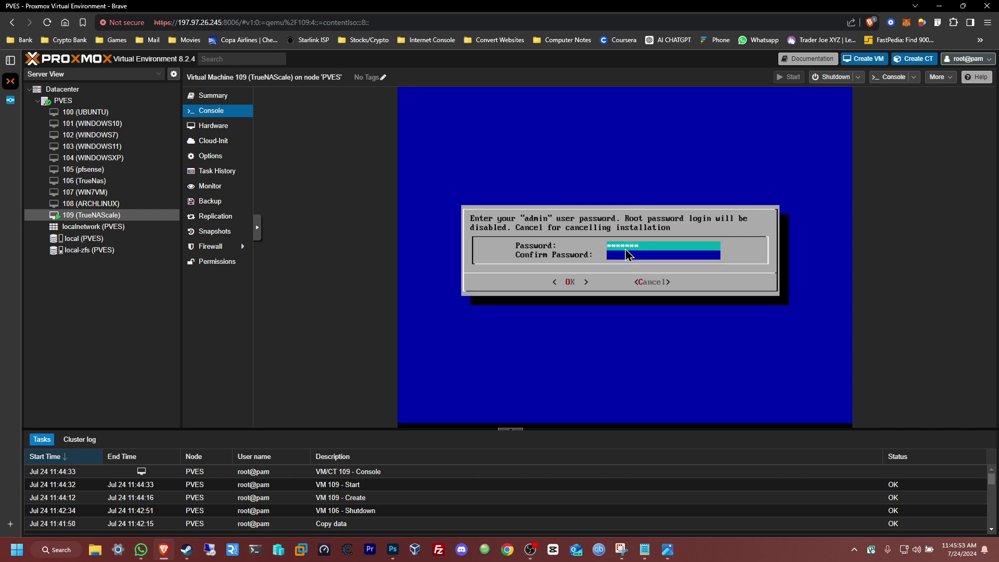
pyautogui.write('***')
pyautogui.press('Return')
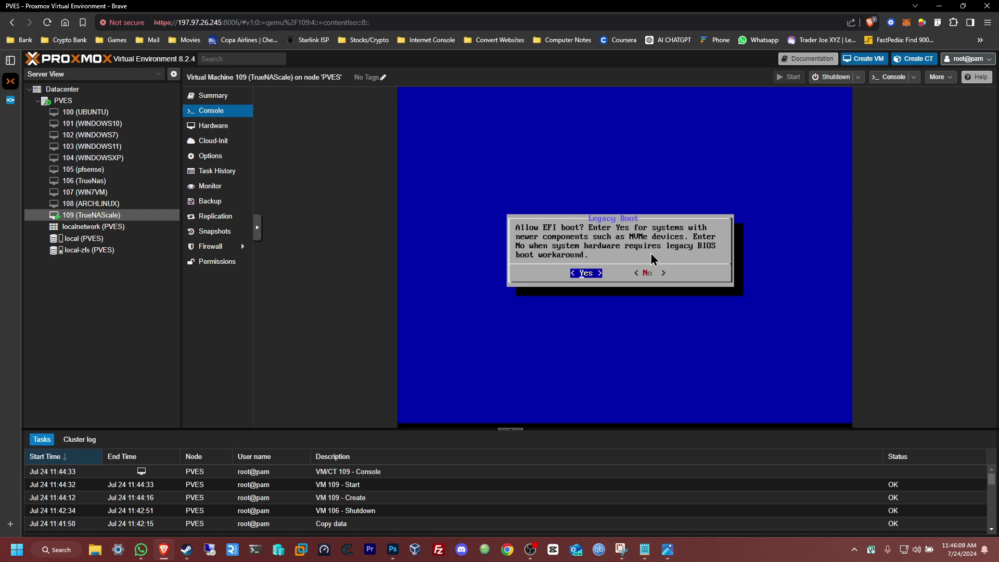
# - Allow EFI boot, let installation finish, and dismiss the success message
pyautogui.press('Return')
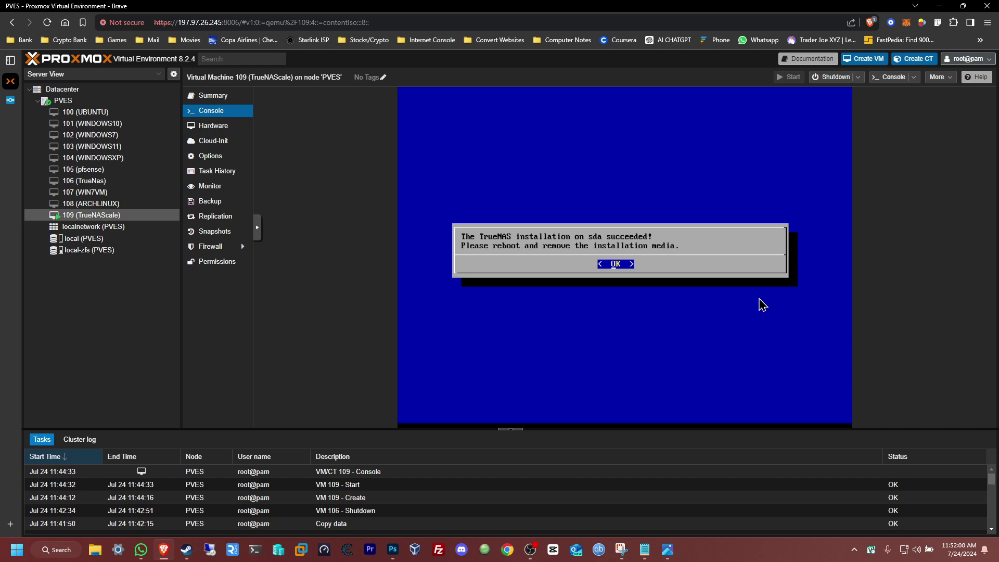
pyautogui.press('Return')
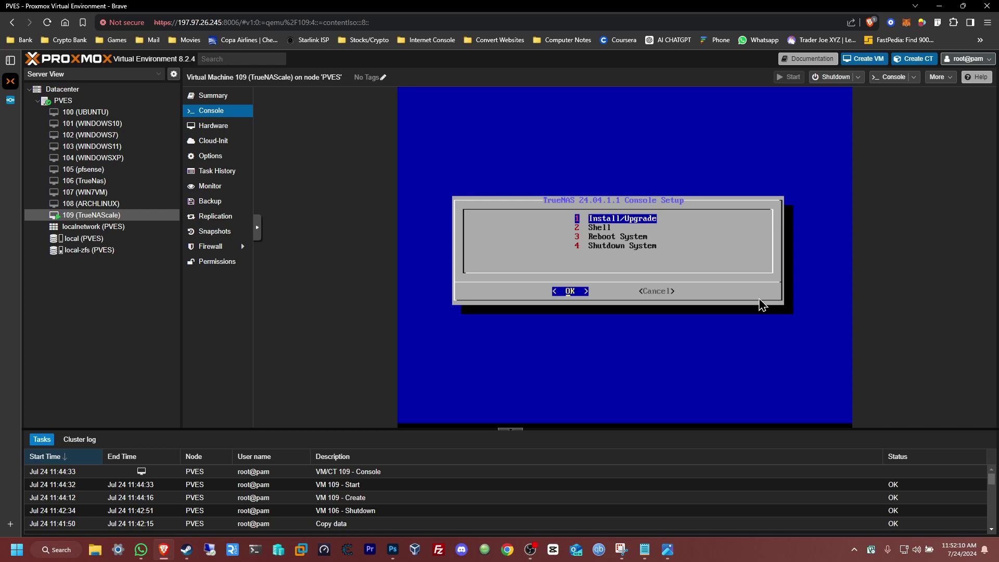
# - Shut down VM 109 and try removing its CD/DVD drive, which fails with a lock timeout
pyautogui.click(841, 78)
pyautogui.click(494, 320)
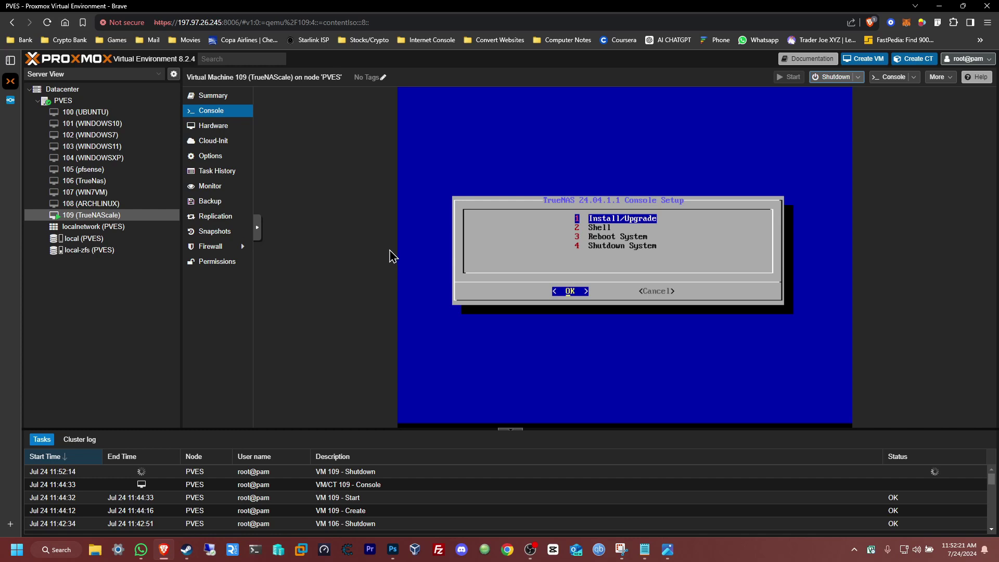
pyautogui.click(204, 134)
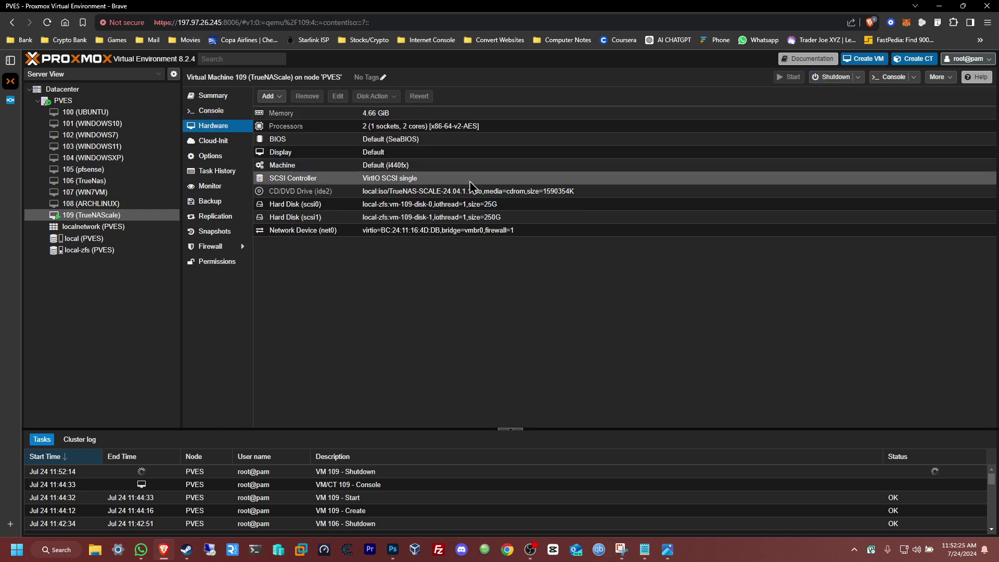
pyautogui.click(271, 194)
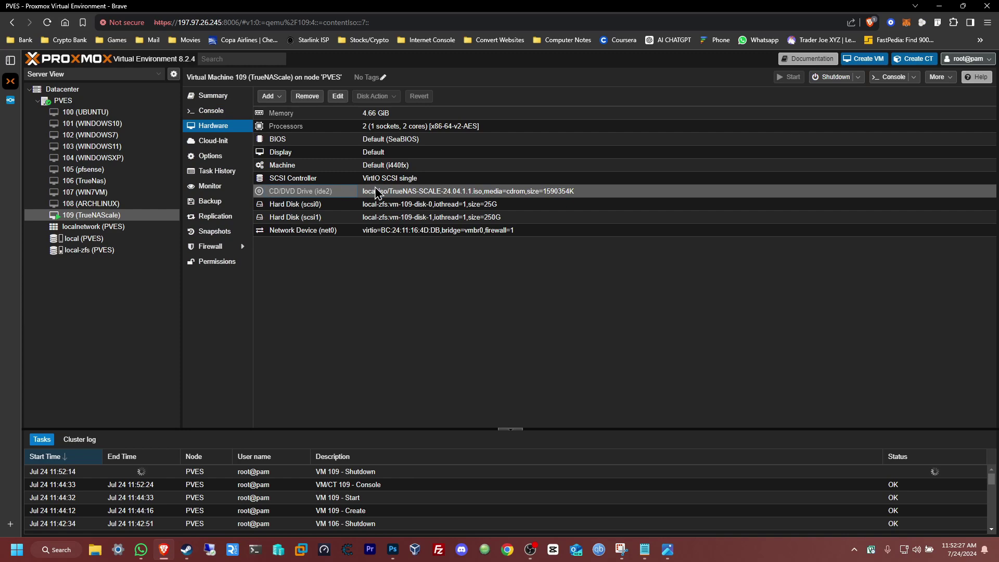
pyautogui.click(308, 97)
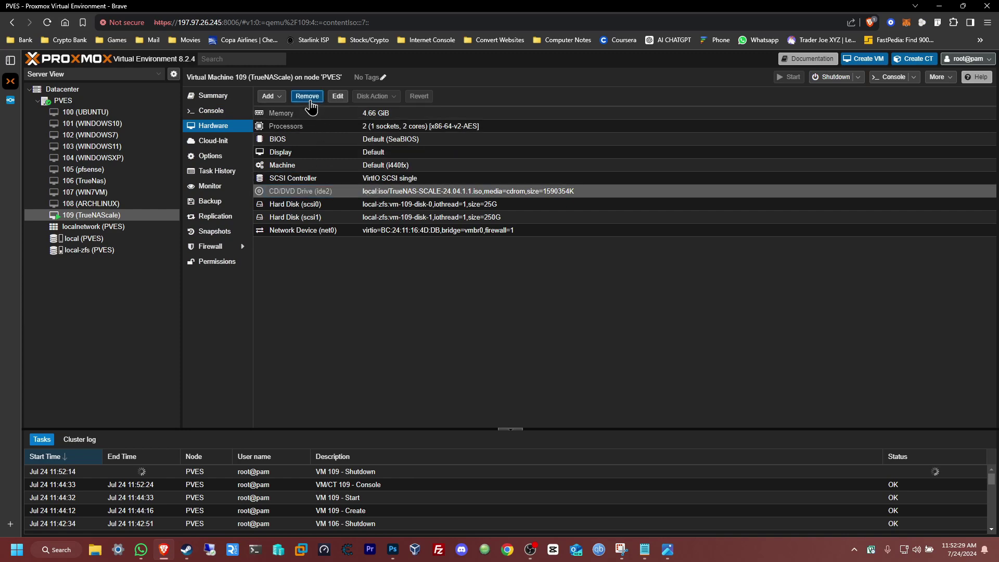
pyautogui.click(483, 318)
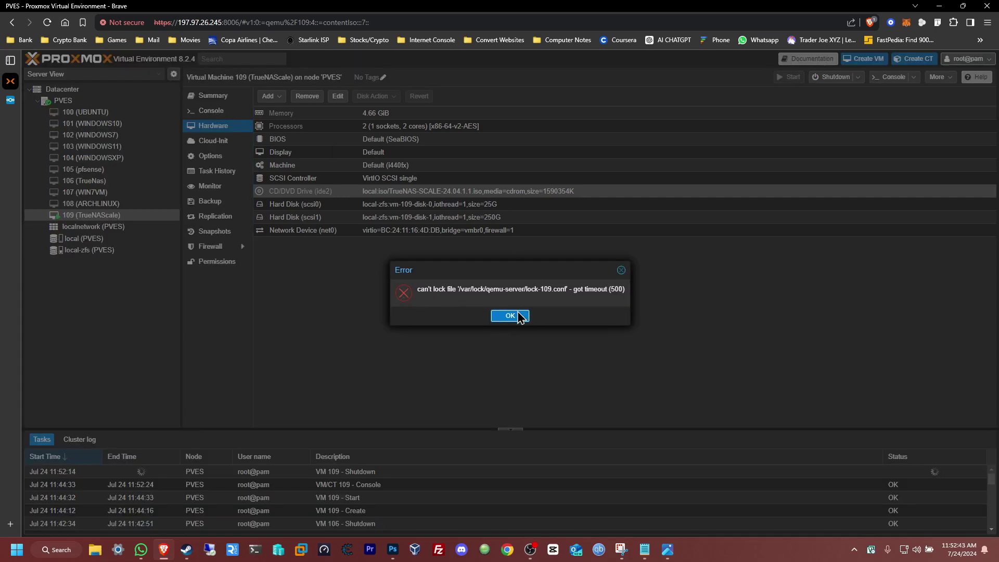
pyautogui.click(510, 317)
# - Force-stop VM 109 using the Stop action
pyautogui.click(211, 111)
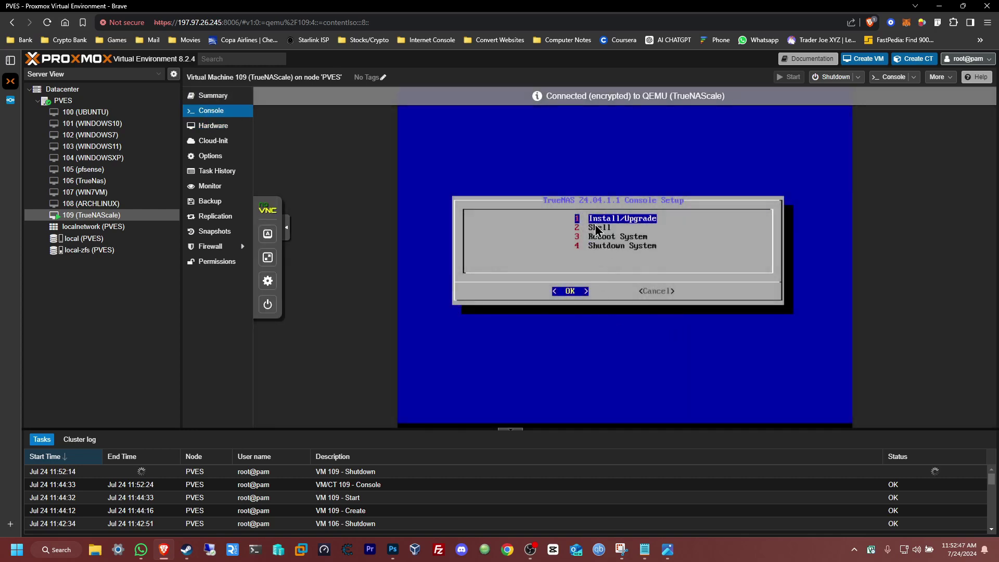
pyautogui.click(858, 78)
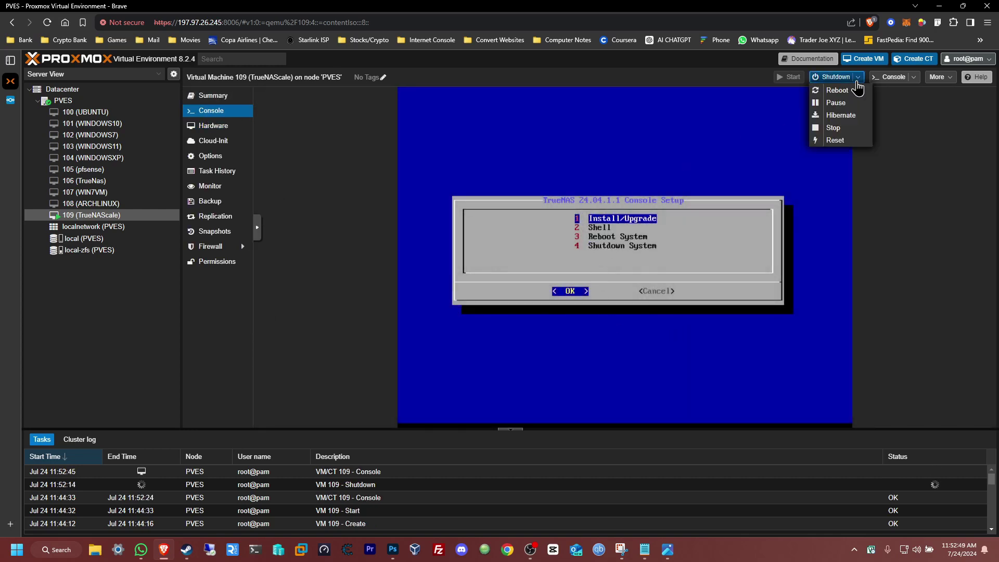
pyautogui.click(845, 128)
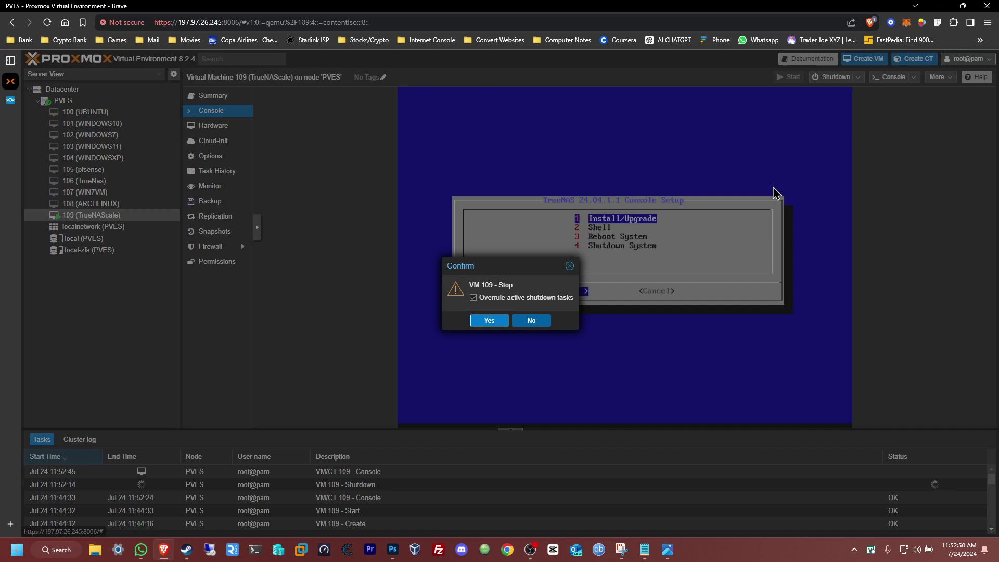
pyautogui.click(486, 321)
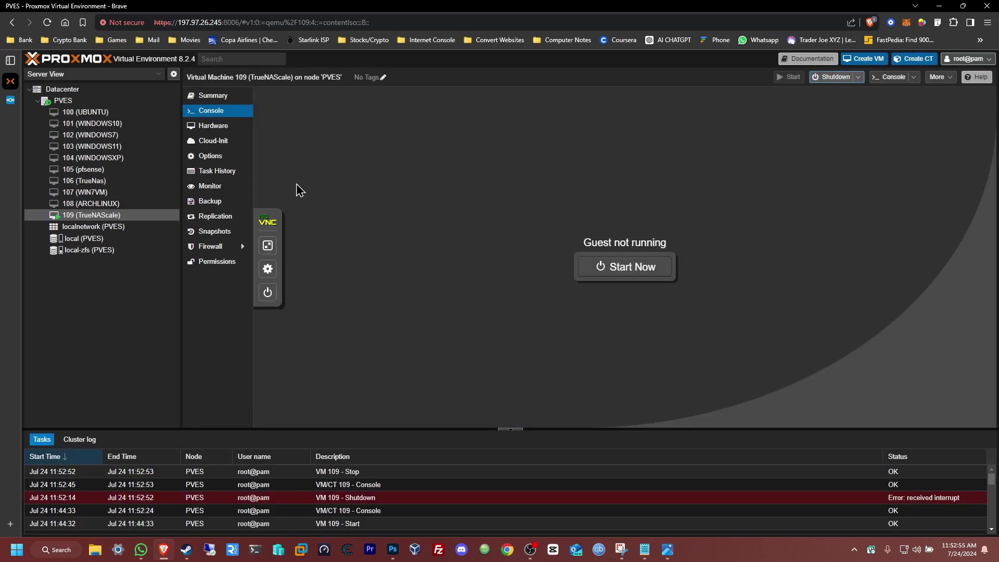
# - Remove the CD/DVD Drive (ide2) from VM 109 and start it from the console
pyautogui.click(214, 127)
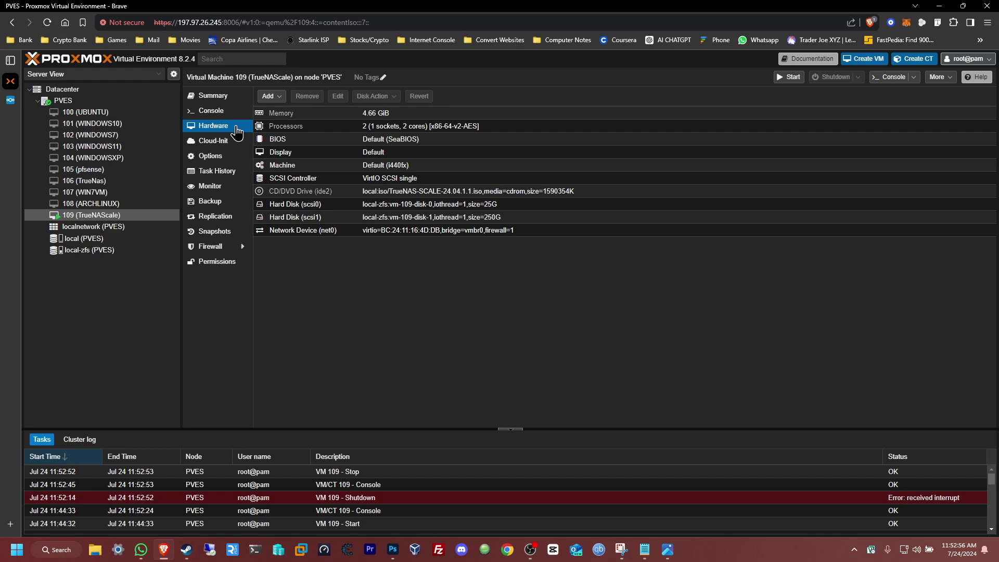
pyautogui.click(319, 190)
pyautogui.click(304, 97)
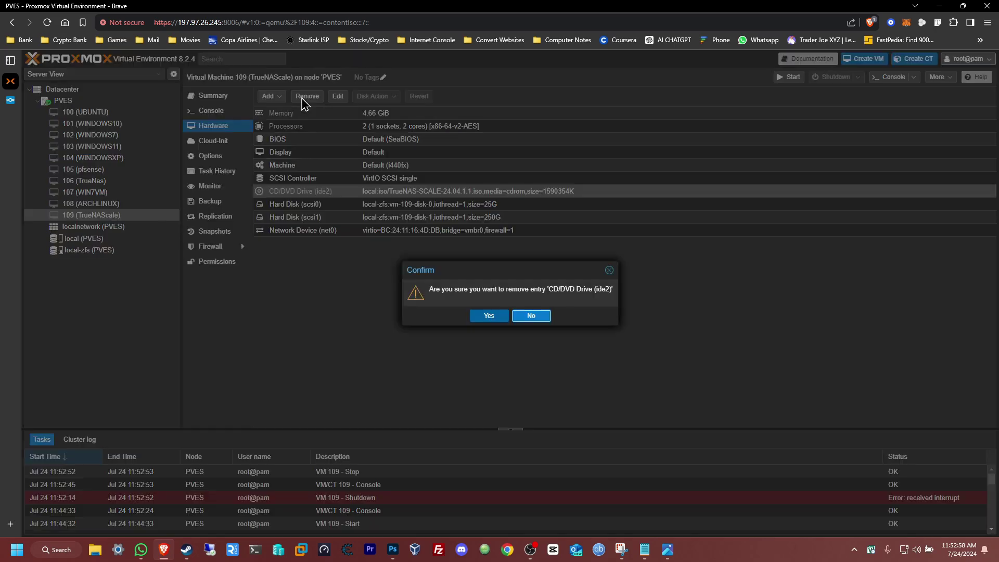
pyautogui.click(492, 315)
pyautogui.click(216, 110)
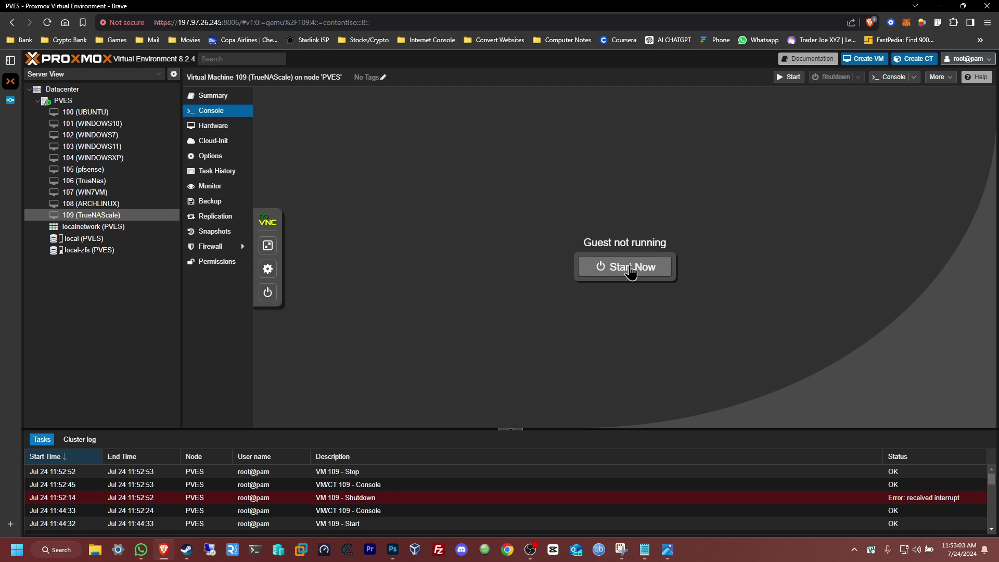
pyautogui.click(630, 269)
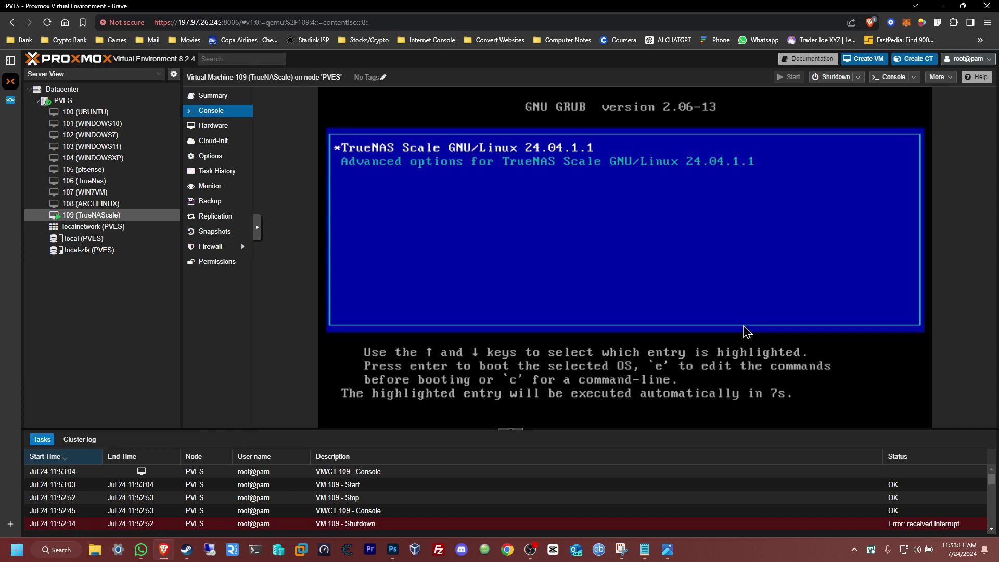
# - Boot VM 109 into TrueNAS Scale from GRUB, then open a new browser tab once the console menu appears
pyautogui.press('Return')
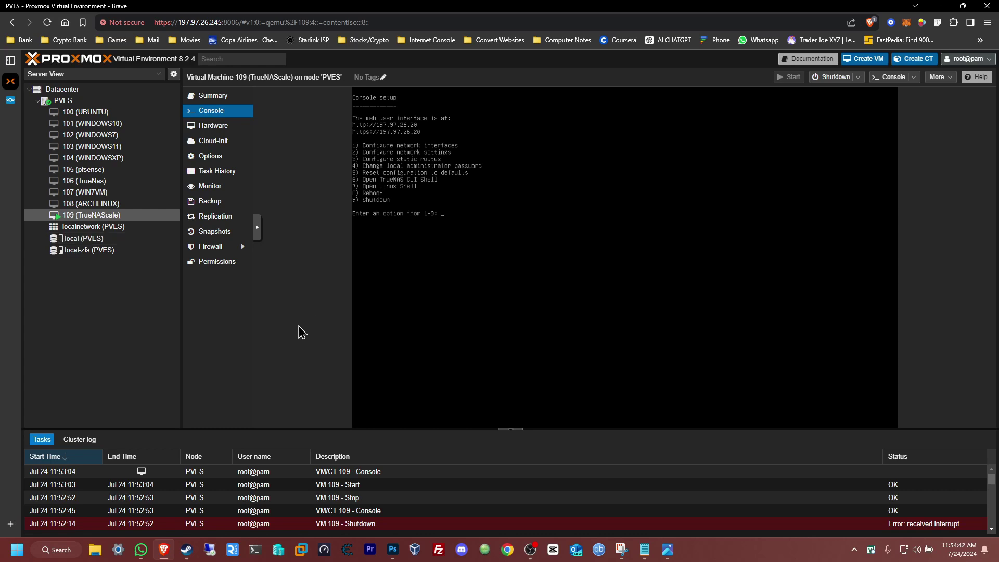
pyautogui.hotkey('ctrl', 't')
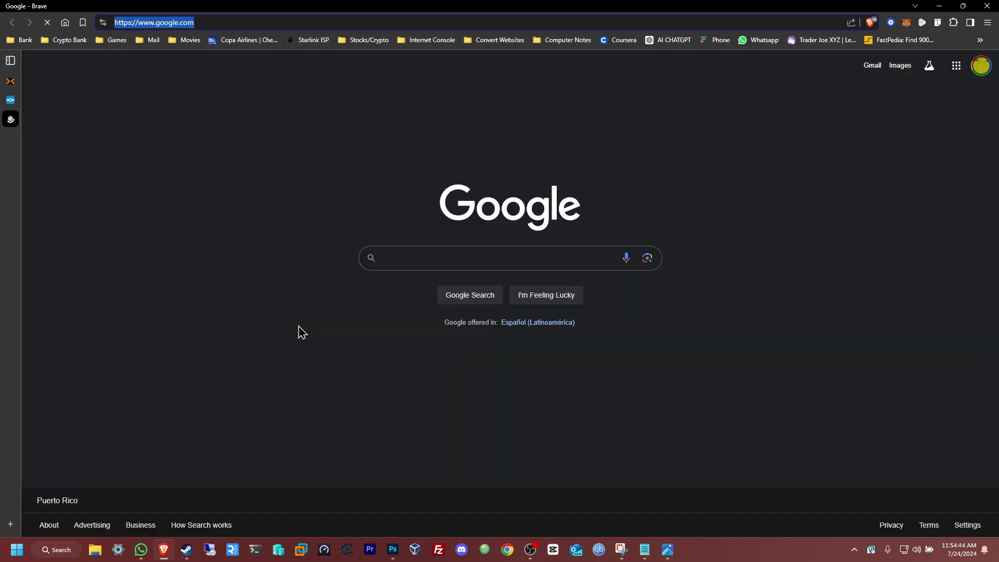
# - Go to 197.97.26.20 and continue past the insecure-connection warning to the TrueNAS sign-in page
pyautogui.write('197.')
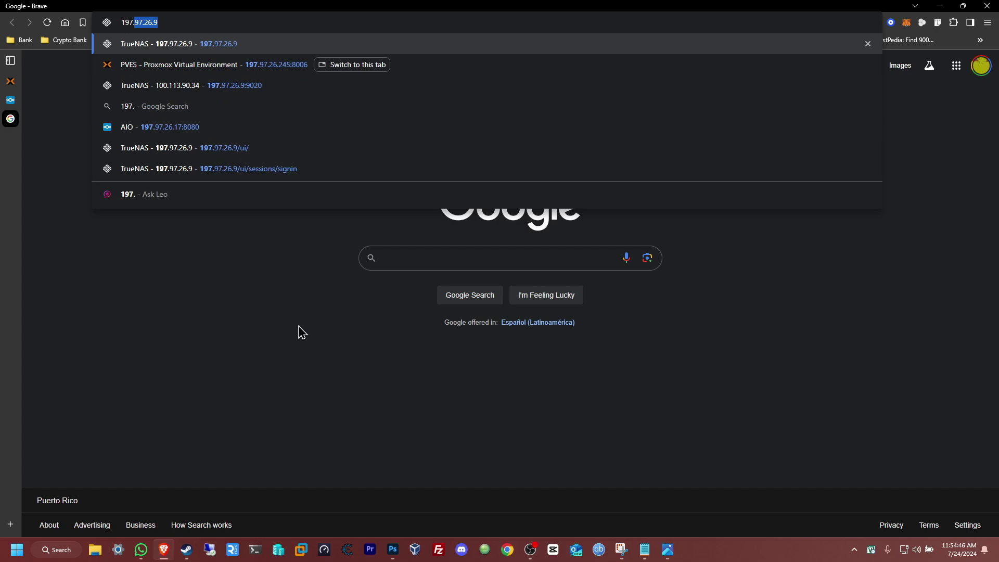
pyautogui.write('97.26.')
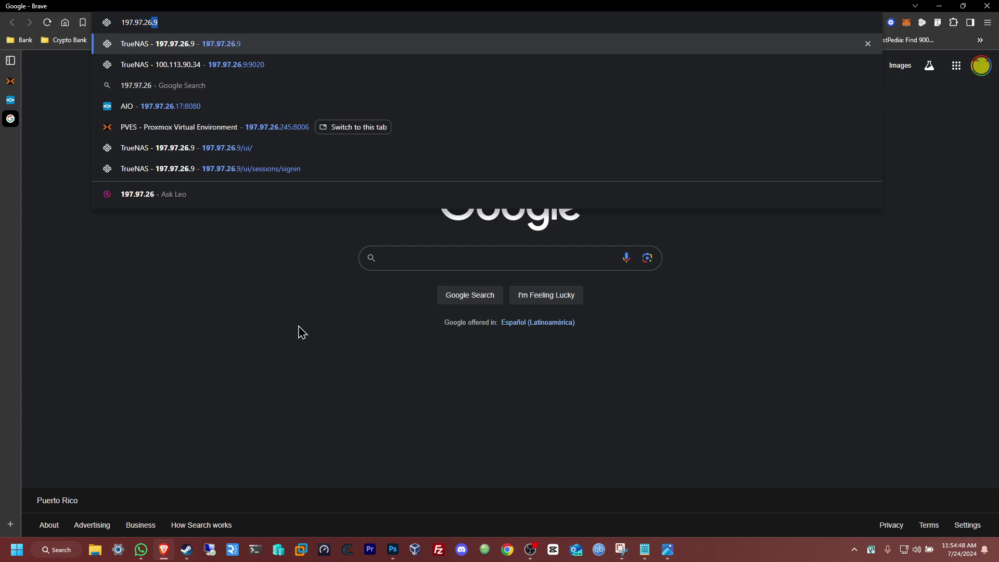
pyautogui.write('20')
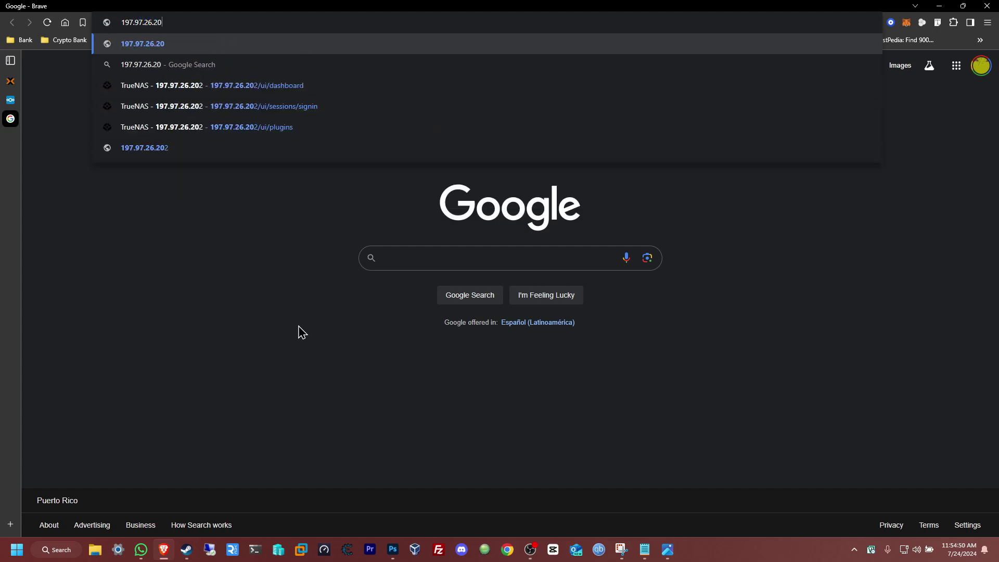
pyautogui.press('Return')
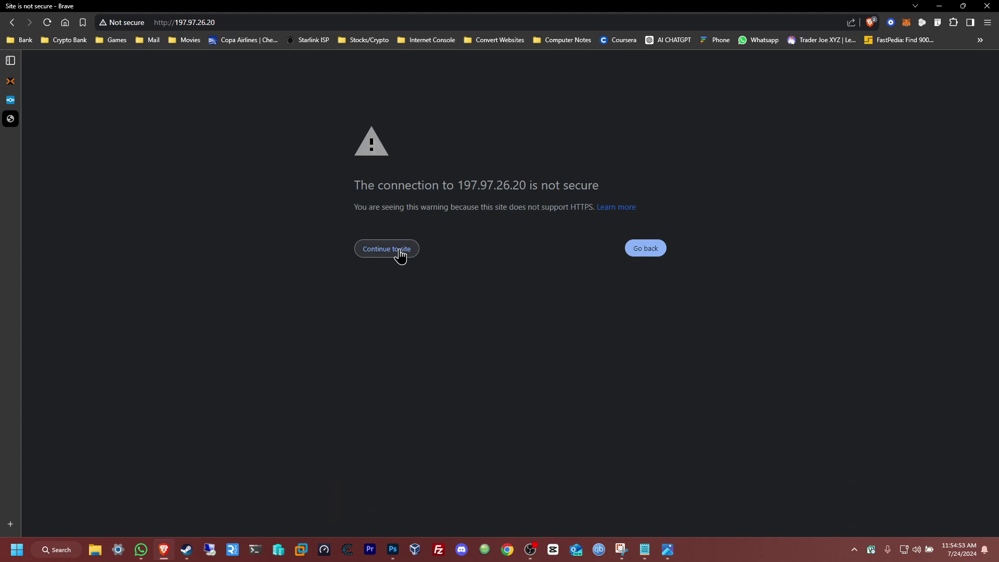
pyautogui.click(400, 255)
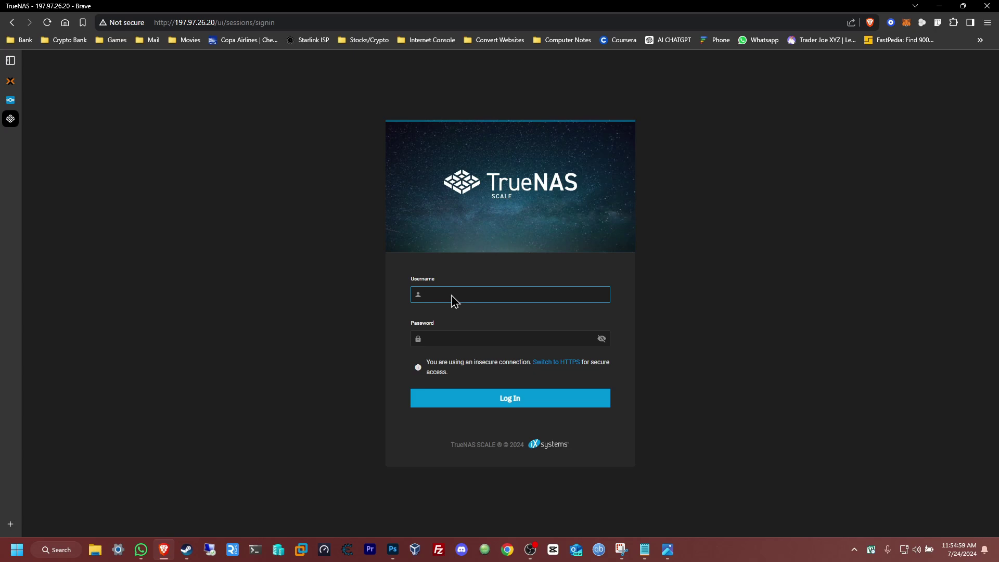
# - Sign in to TrueNAS SCALE as admin and dismiss the save-password prompt
pyautogui.write('admin')
pyautogui.press('Tab')
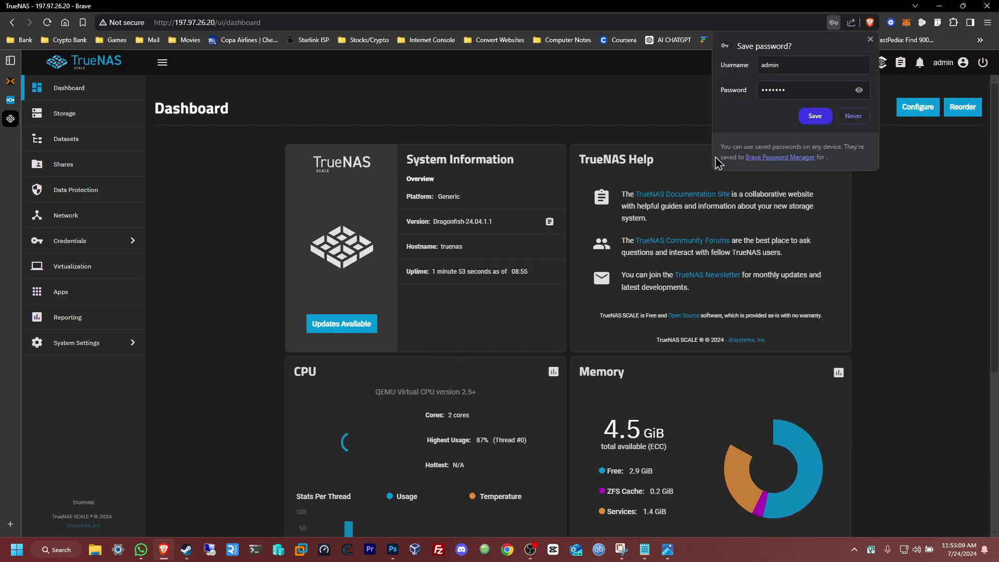
pyautogui.click(869, 40)
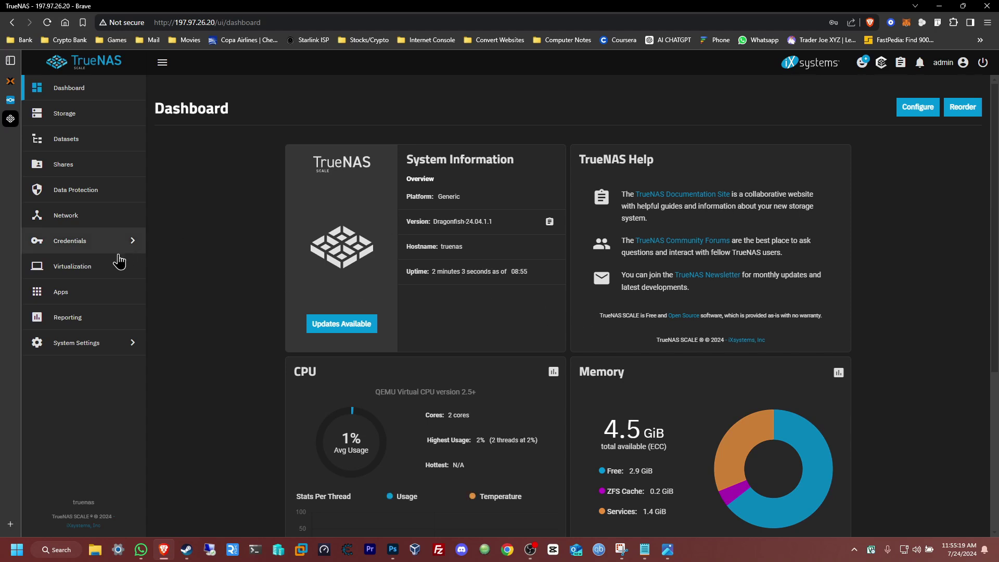
# - Open Apps, browse the available apps catalogue, and search it for 'nextcloud'
pyautogui.click(96, 298)
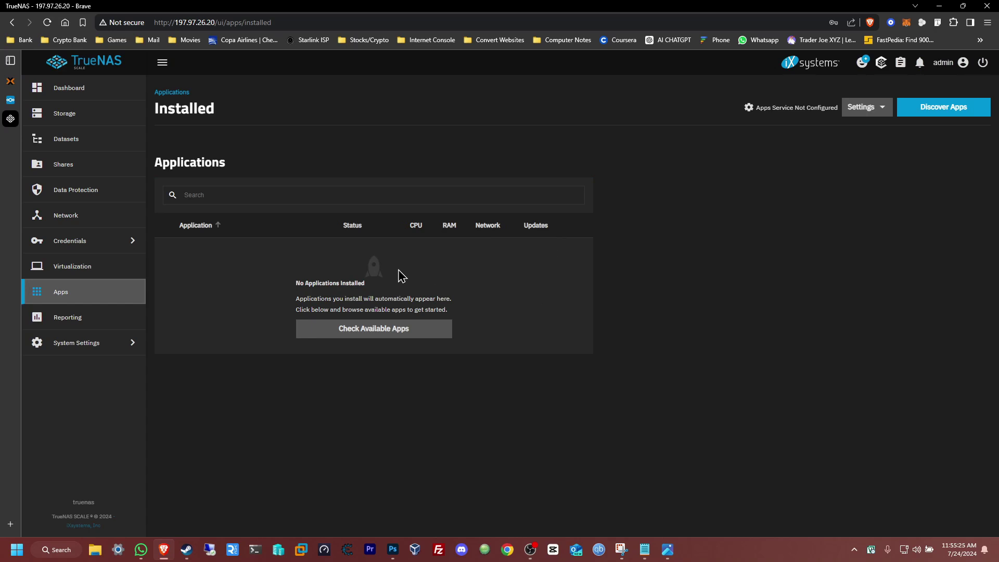
pyautogui.click(382, 339)
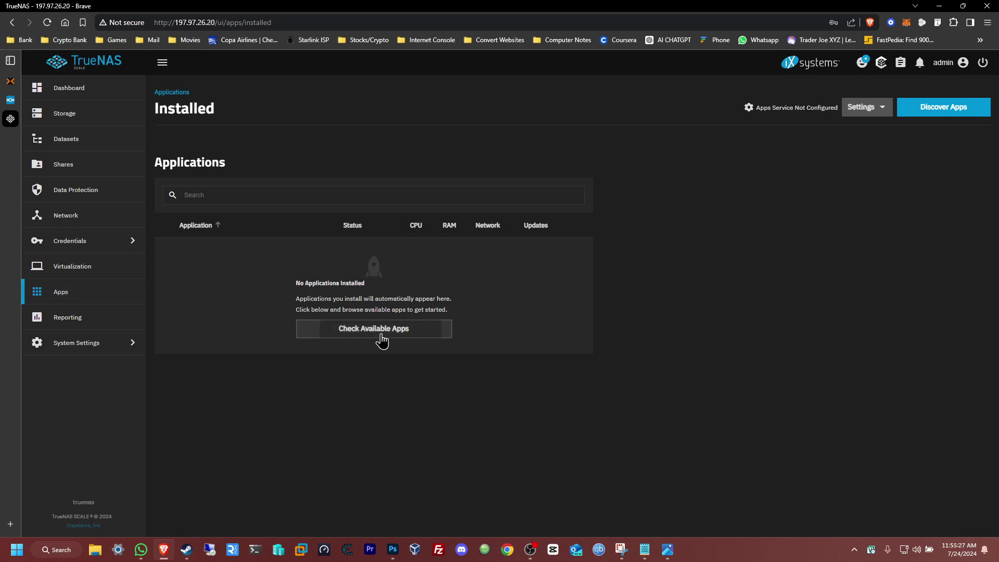
pyautogui.click(280, 161)
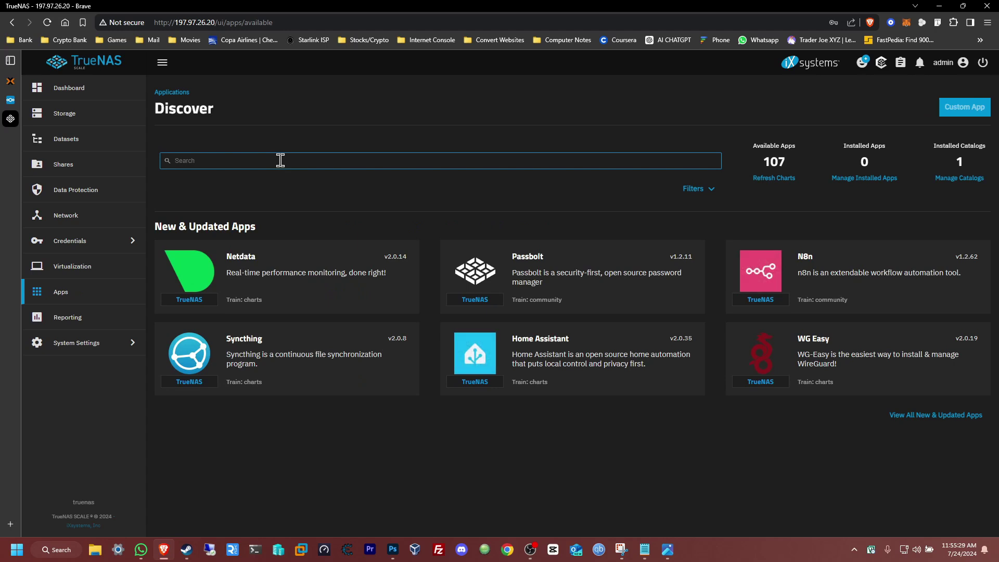
pyautogui.write('nex')
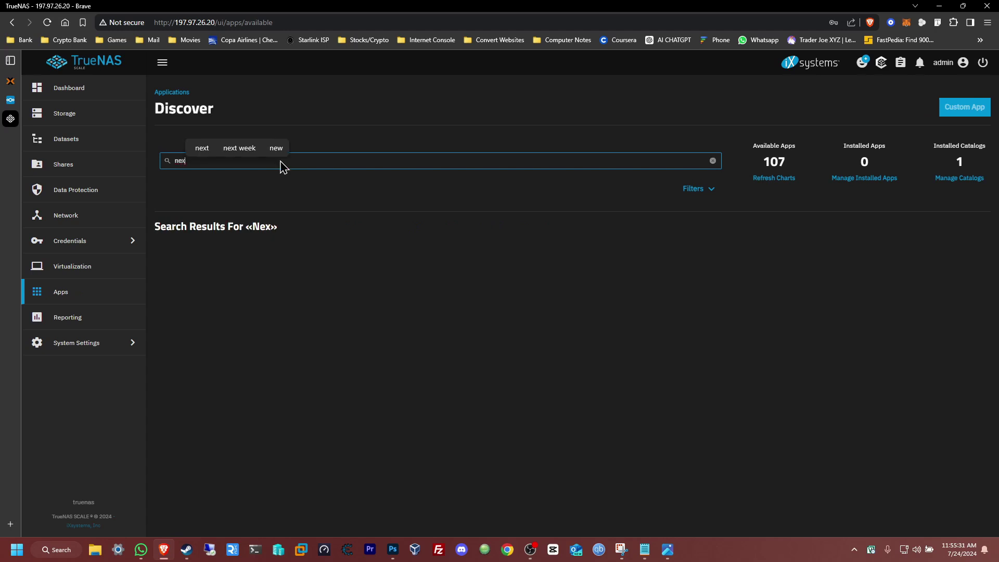
pyautogui.write('tc')
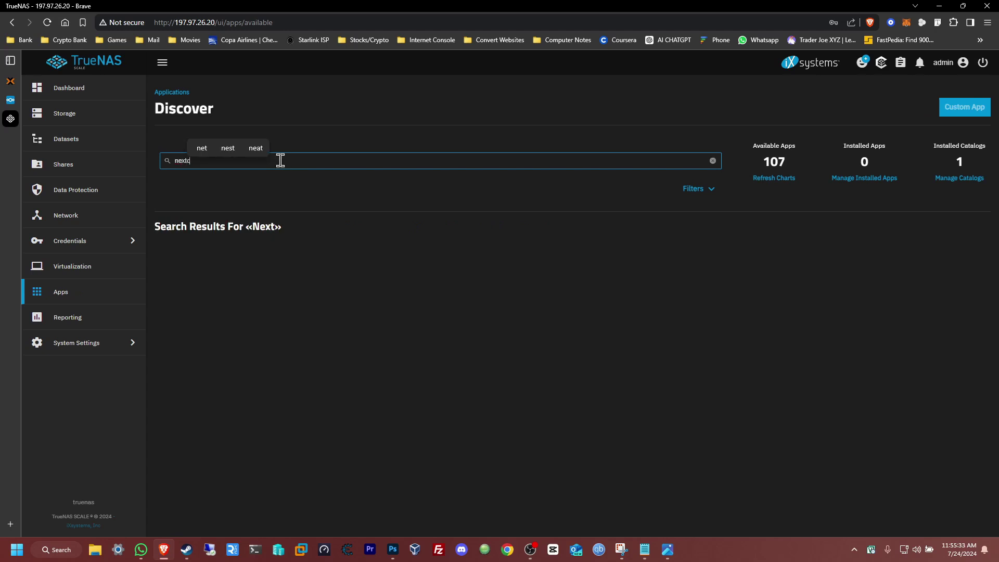
pyautogui.write('loud')
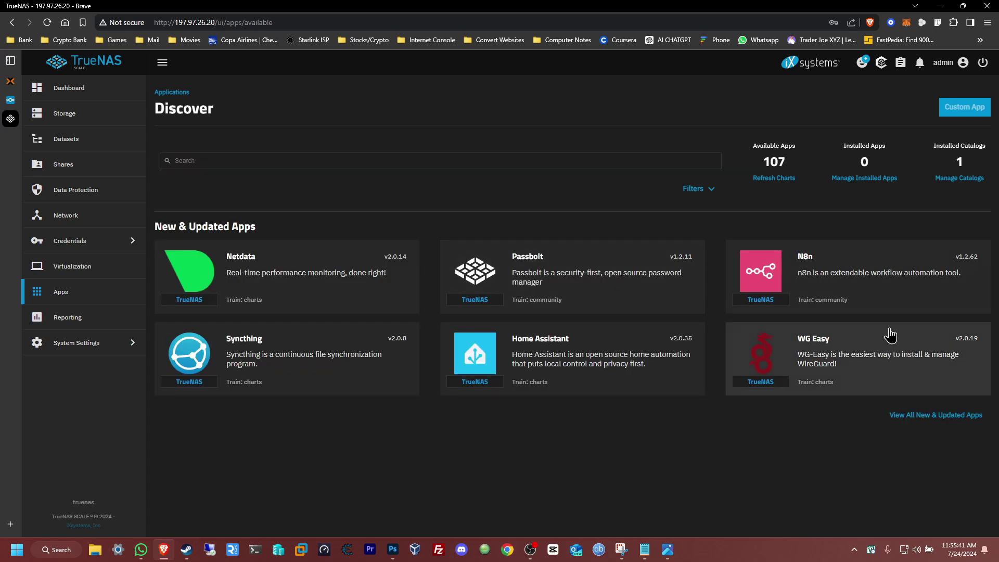
# - Open Nextcloud from the new and updated apps and, with no pool found, choose Create Pool
pyautogui.click(933, 416)
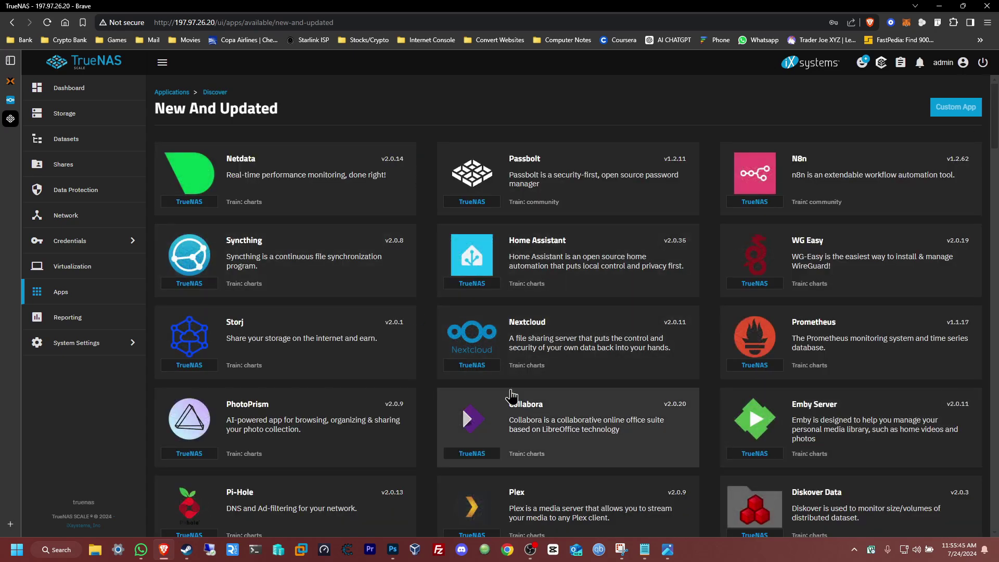
pyautogui.click(575, 343)
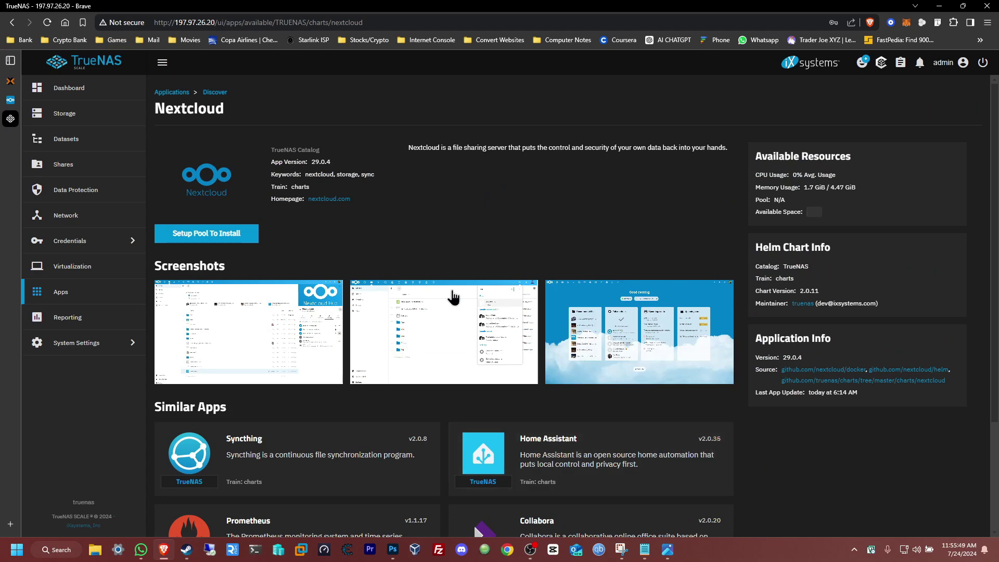
pyautogui.click(188, 240)
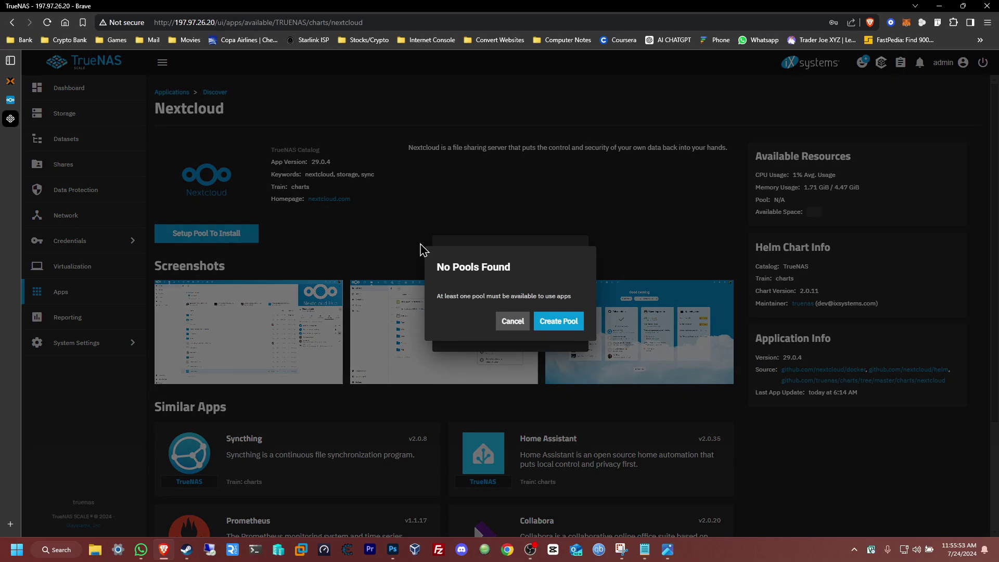
pyautogui.click(561, 326)
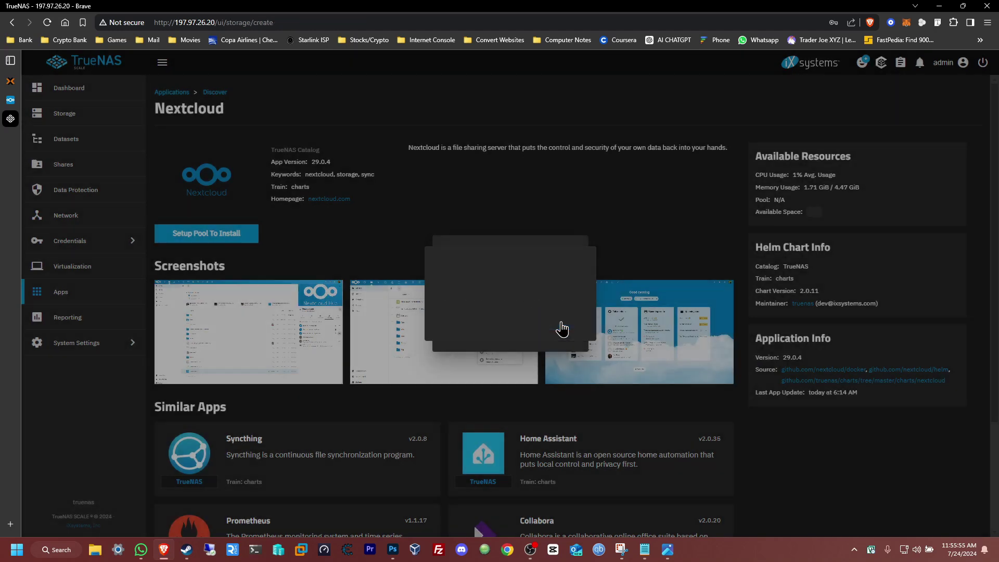
# - Name the new pool NAS and choose a Stripe data layout
pyautogui.click(327, 203)
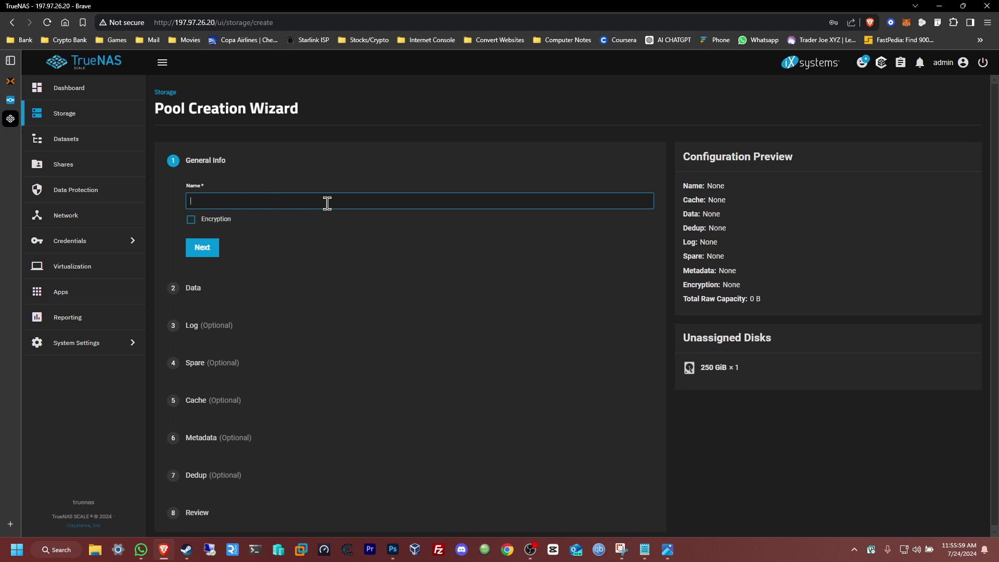
pyautogui.write('NAS')
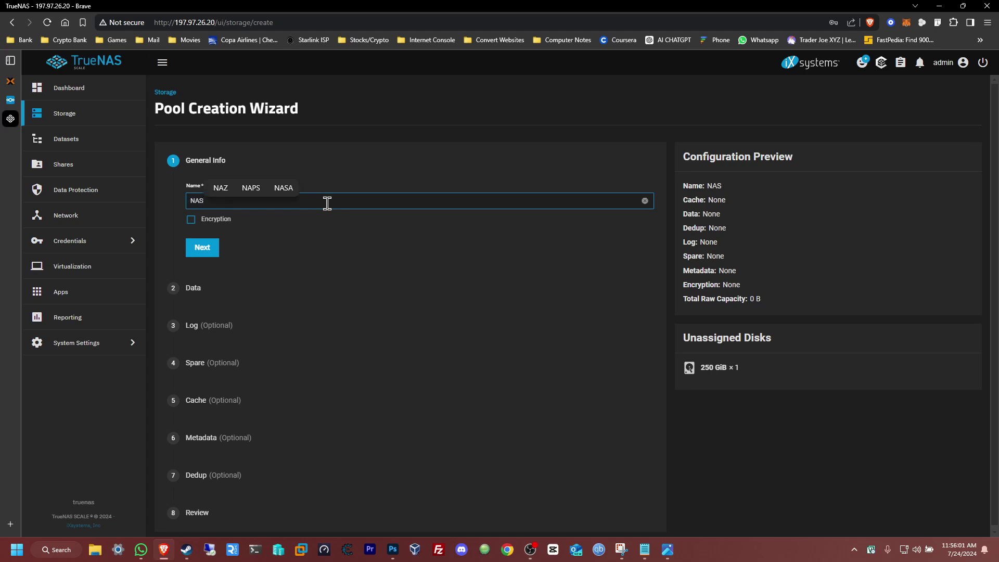
pyautogui.click(202, 248)
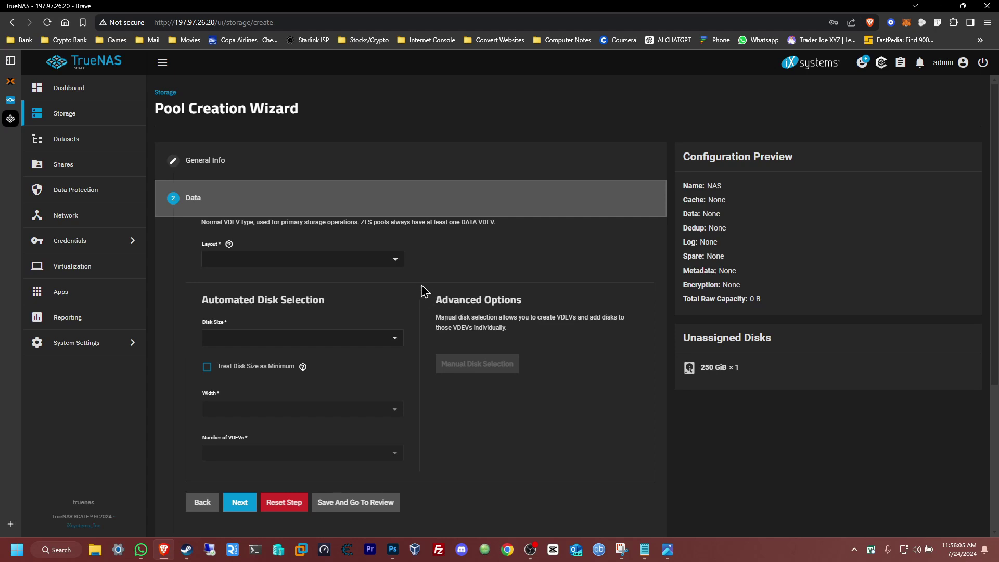
pyautogui.click(396, 260)
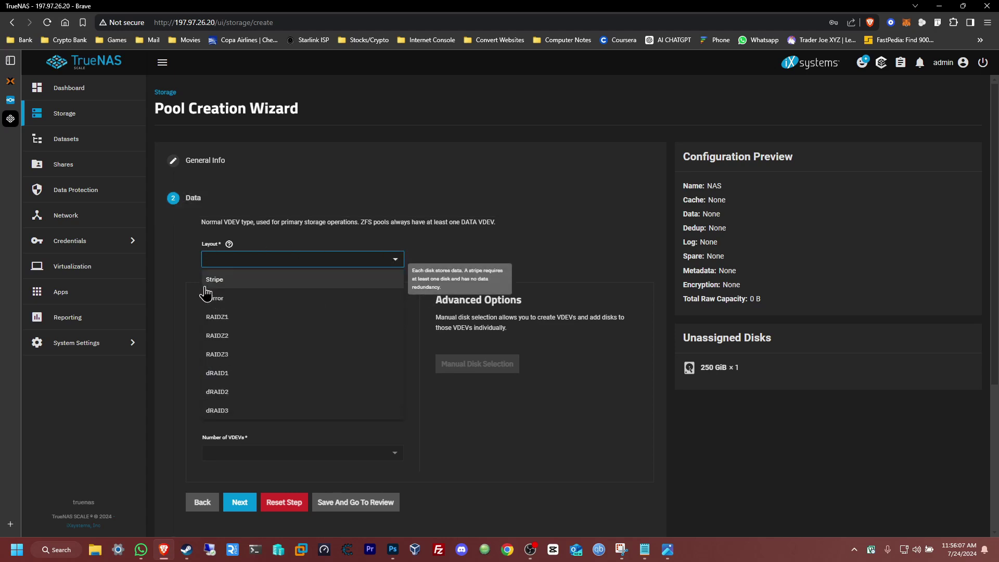
pyautogui.click(232, 284)
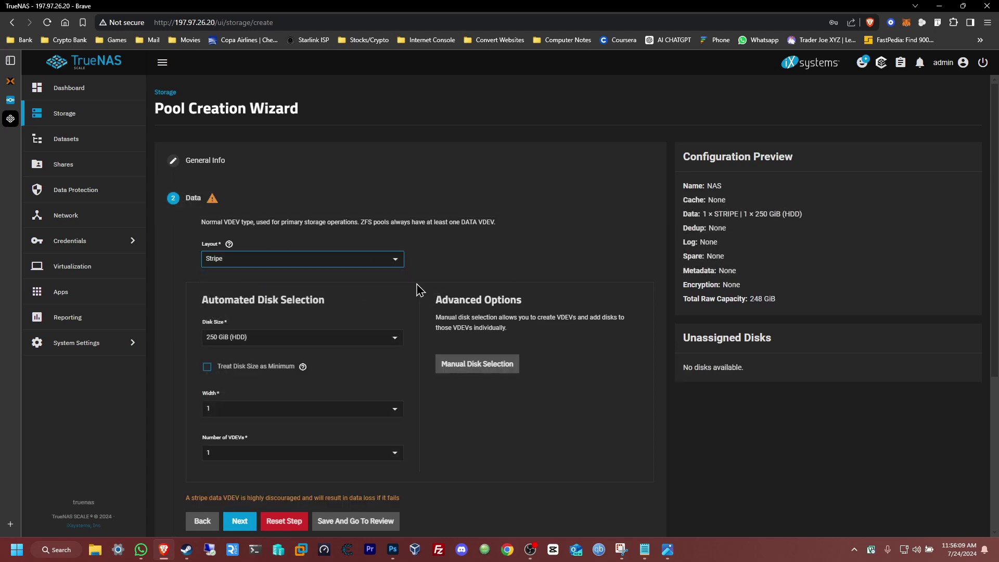
# - Keep the 250 GiB disk size, skip ahead to the review, then close the browser
pyautogui.scroll(-2, 416, 290)
pyautogui.click(232, 233)
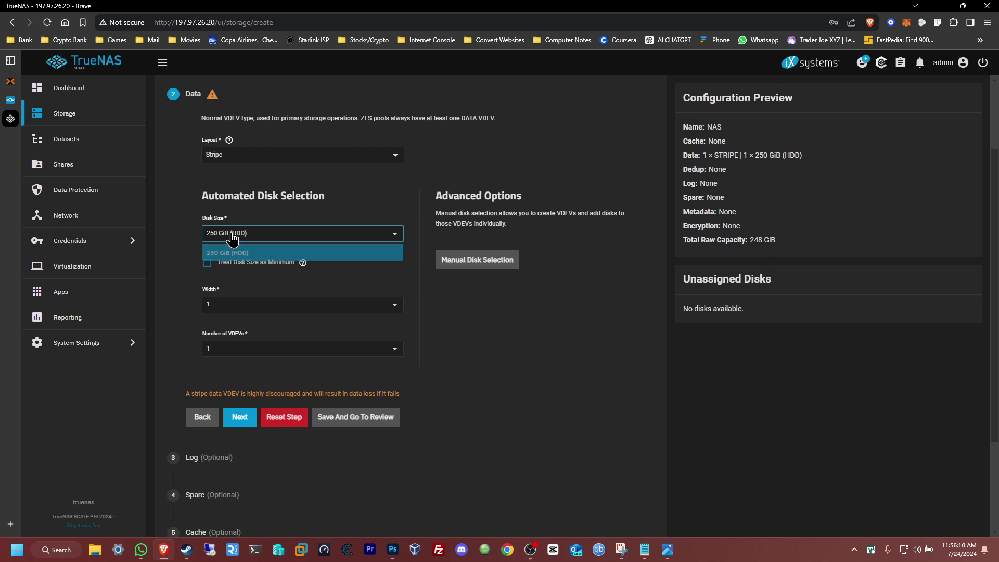
pyautogui.click(411, 213)
pyautogui.scroll(-2, 419, 249)
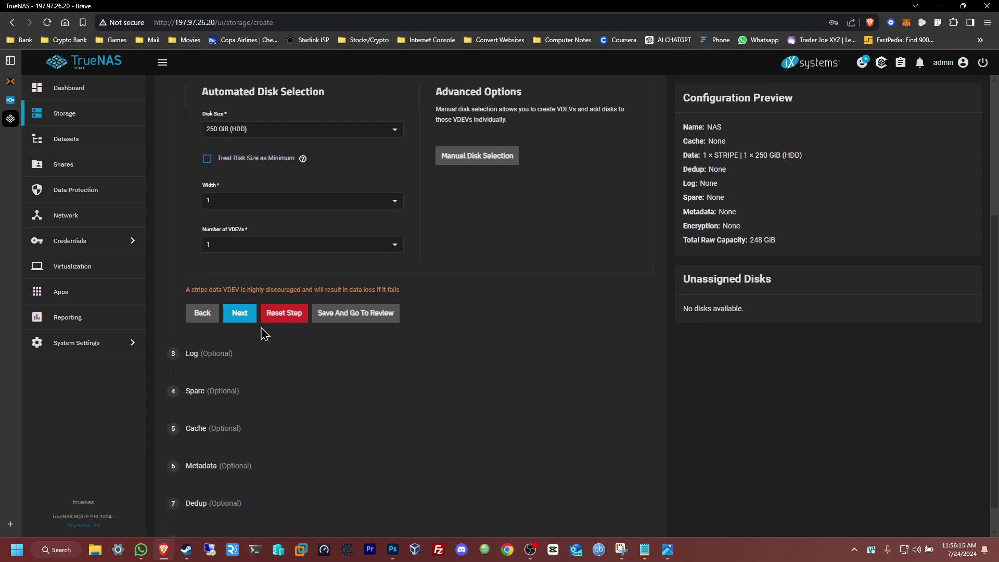
pyautogui.click(248, 318)
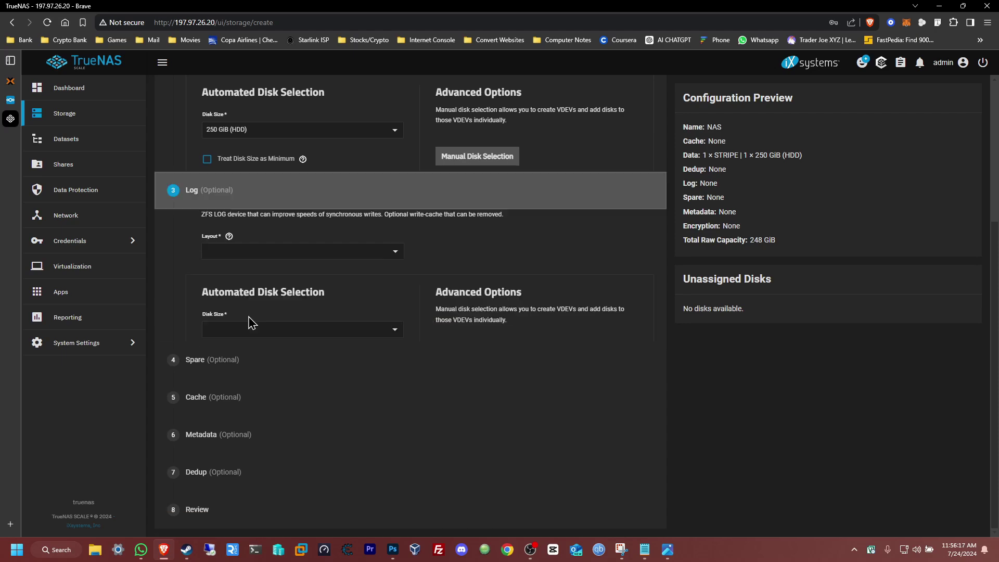
pyautogui.scroll(-3, 221, 315)
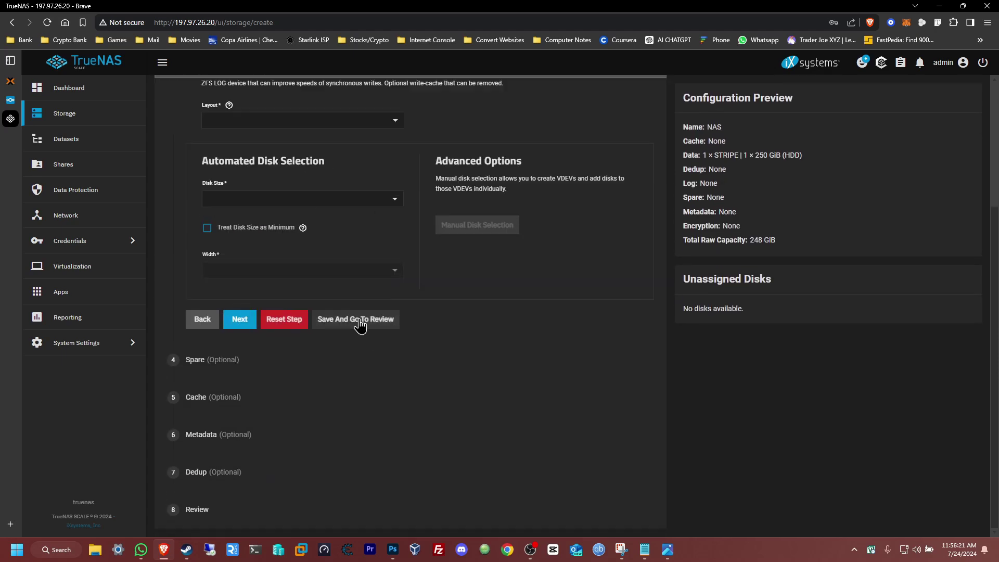
pyautogui.click(355, 321)
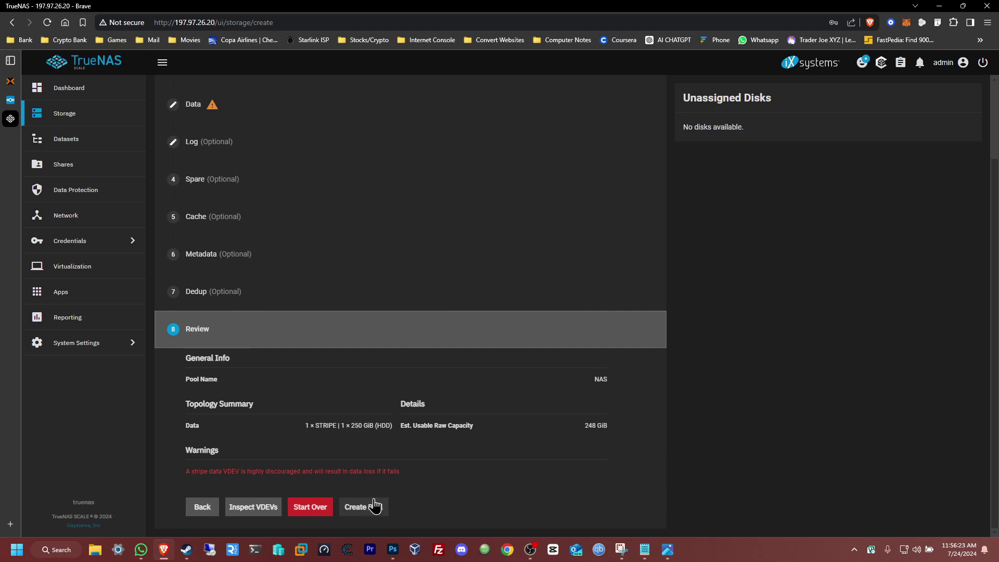
pyautogui.click(987, 6)
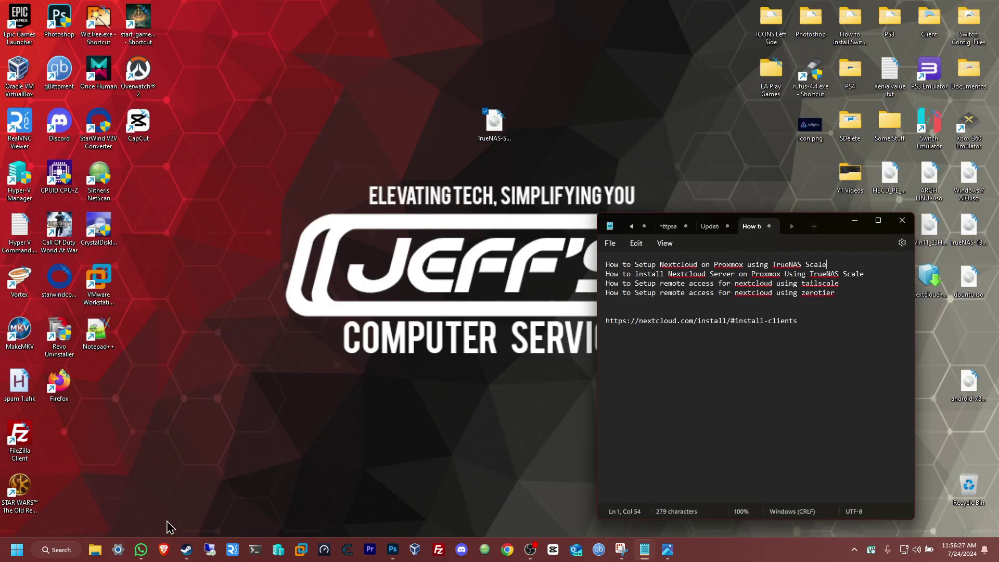
# - Relaunch the browser, pass the insecure-connection warning, and start naming the pool NAS
pyautogui.click(172, 550)
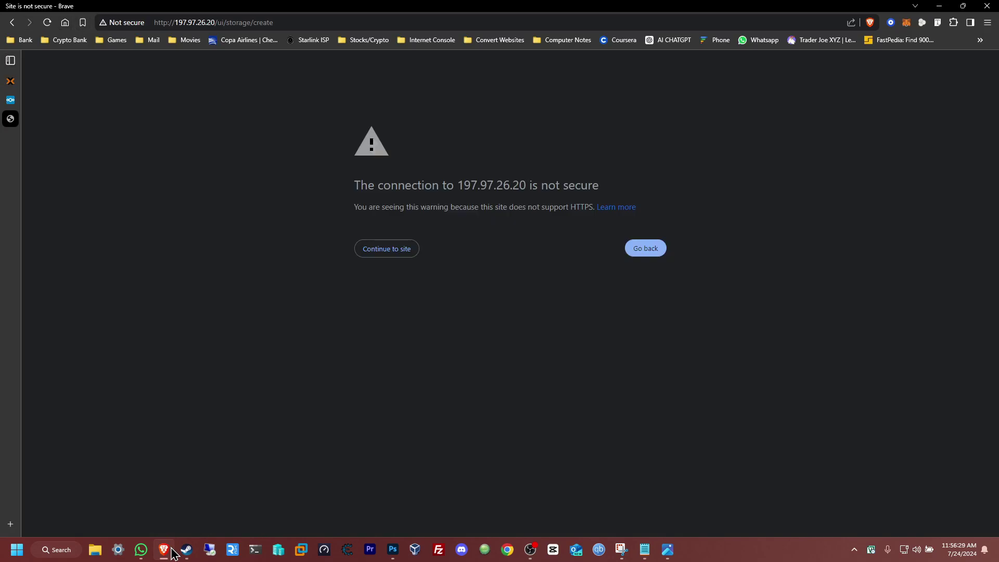
pyautogui.click(387, 252)
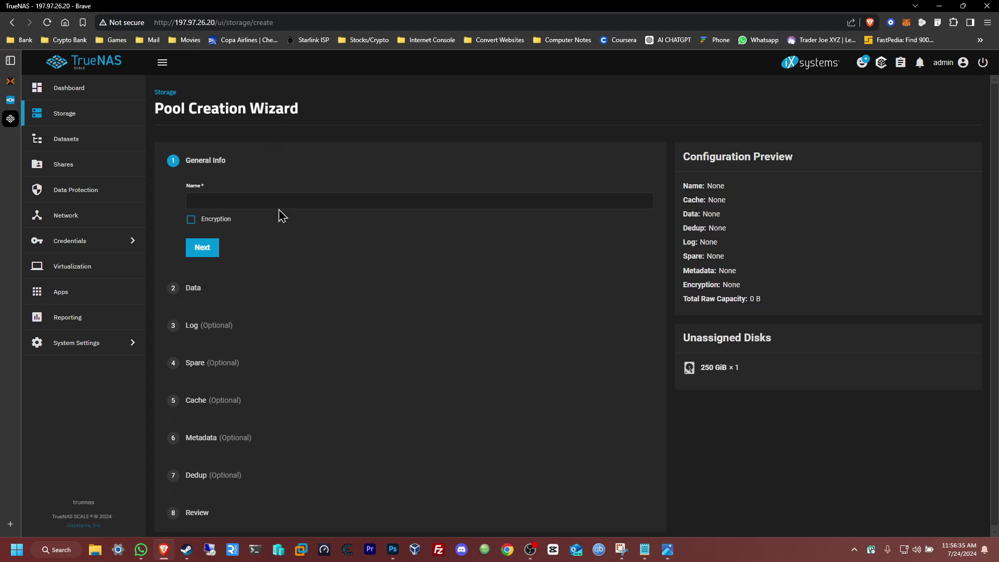
pyautogui.click(223, 204)
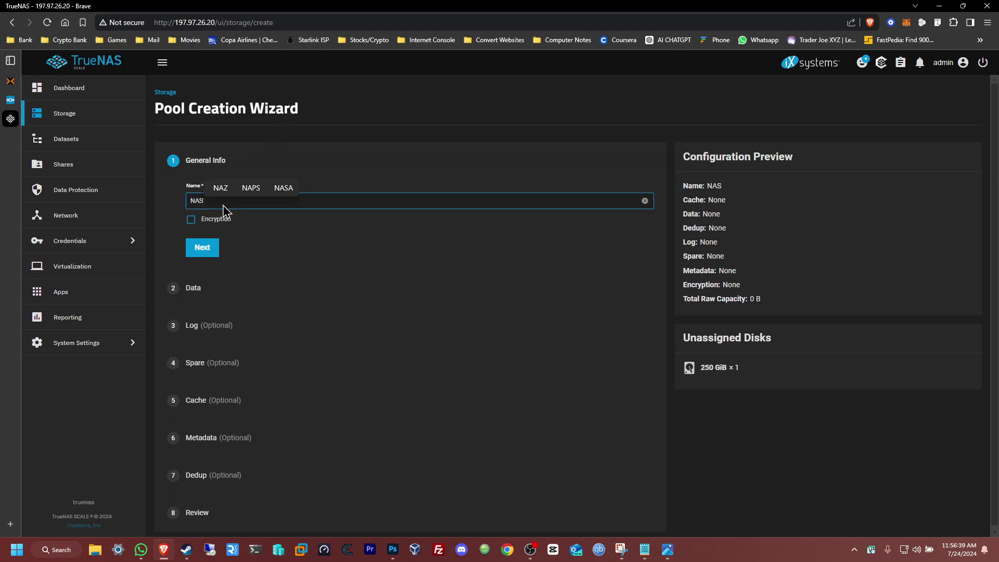
# - Choose a Stripe layout for the 250 GiB disk and submit the pool from the review
pyautogui.click(203, 250)
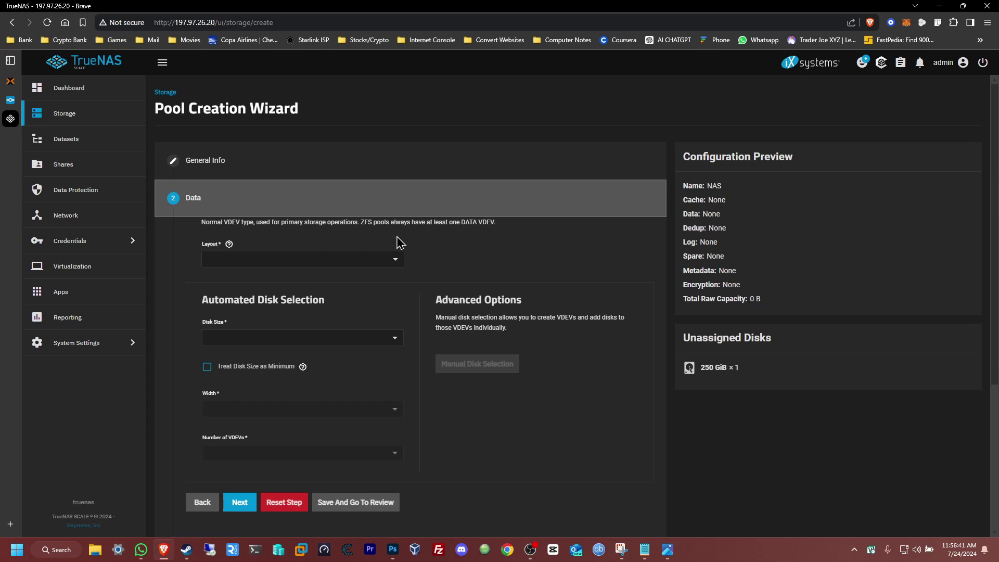
pyautogui.click(371, 260)
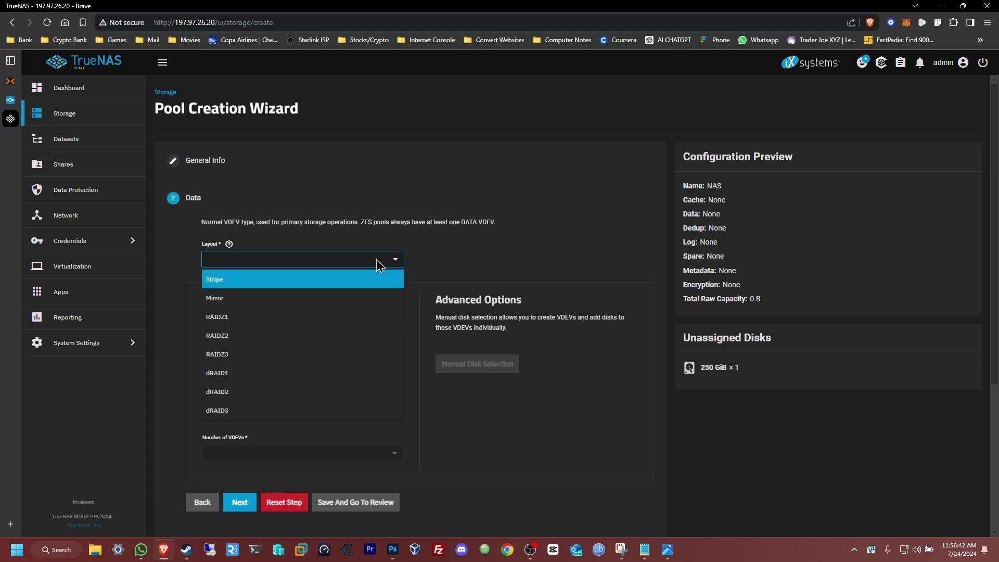
pyautogui.click(315, 282)
pyautogui.scroll(-3, 477, 276)
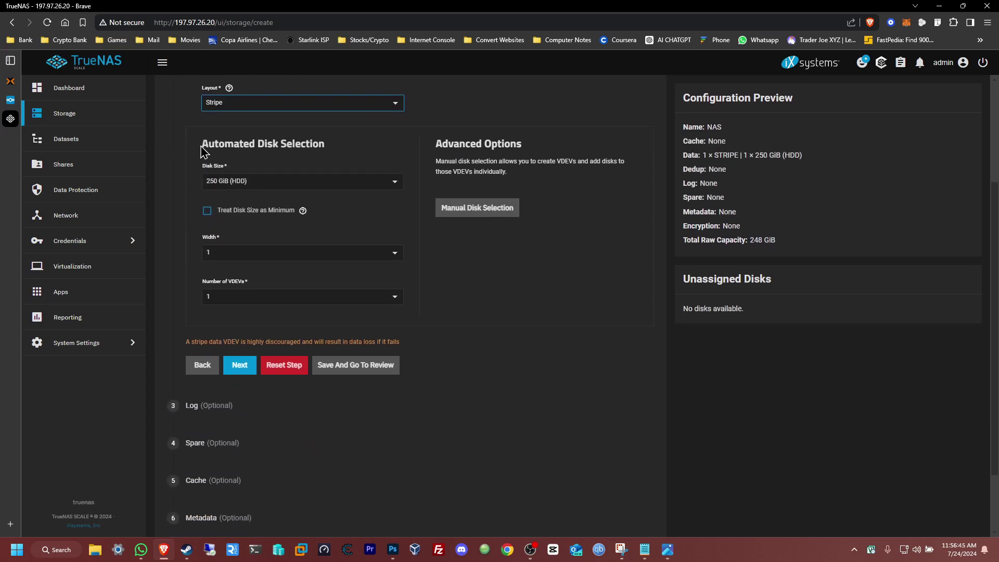
pyautogui.click(331, 366)
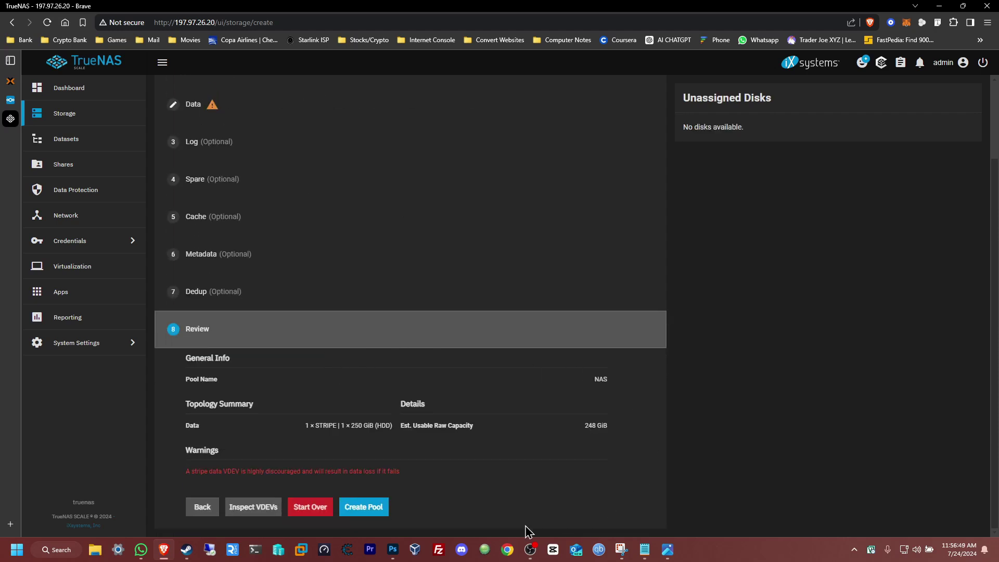
pyautogui.click(377, 511)
# - Confirm the disk-erase warning and create the NAS pool
pyautogui.click(363, 508)
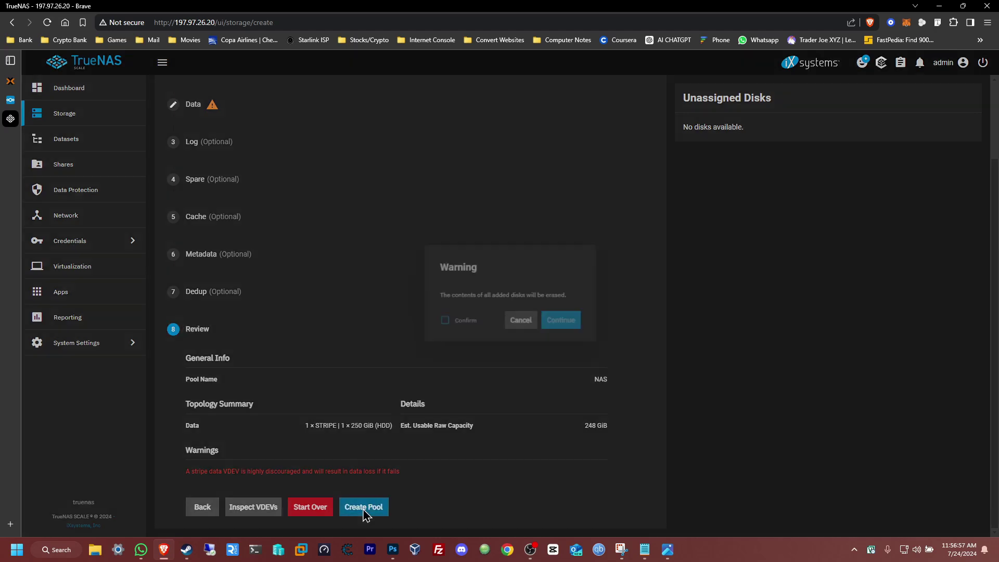
pyautogui.click(460, 324)
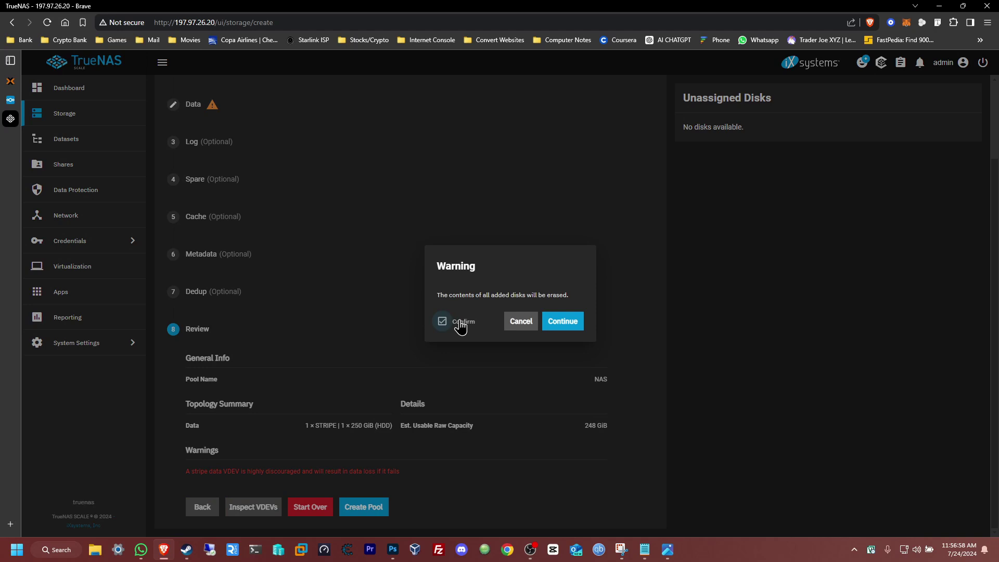
pyautogui.click(573, 326)
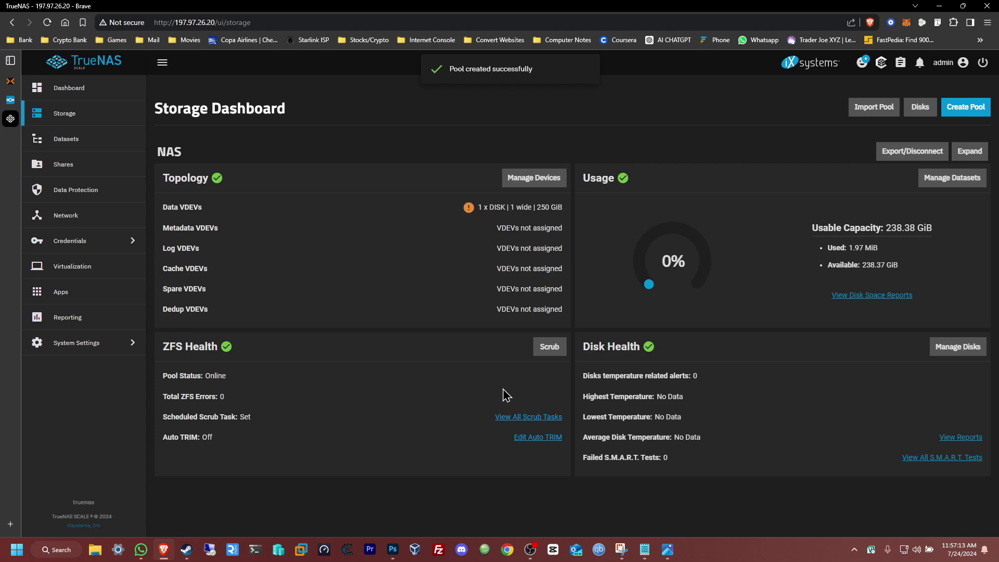
# - Return to Apps and browse the catalogue of available apps
pyautogui.click(70, 305)
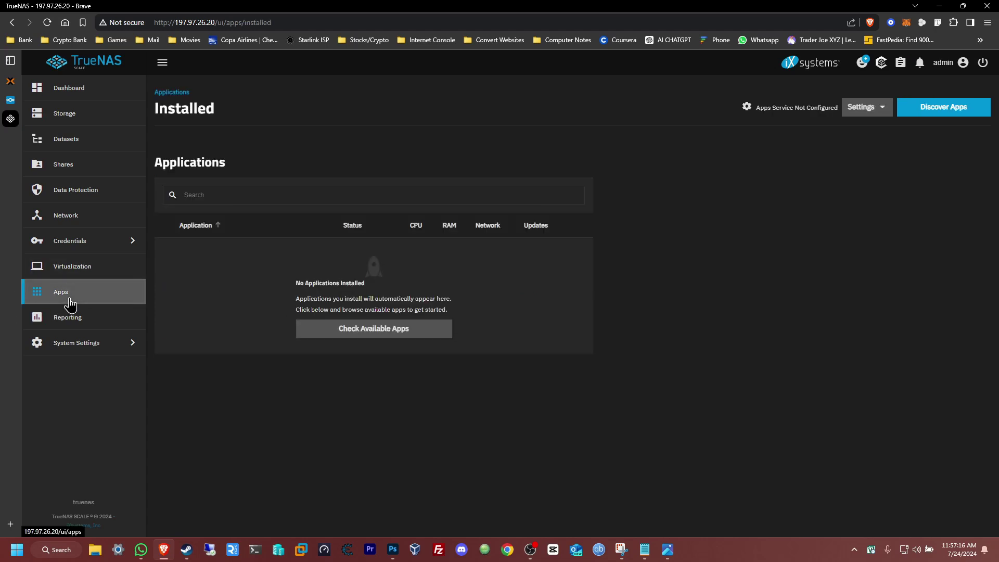
pyautogui.click(415, 337)
pyautogui.scroll(-1, 438, 411)
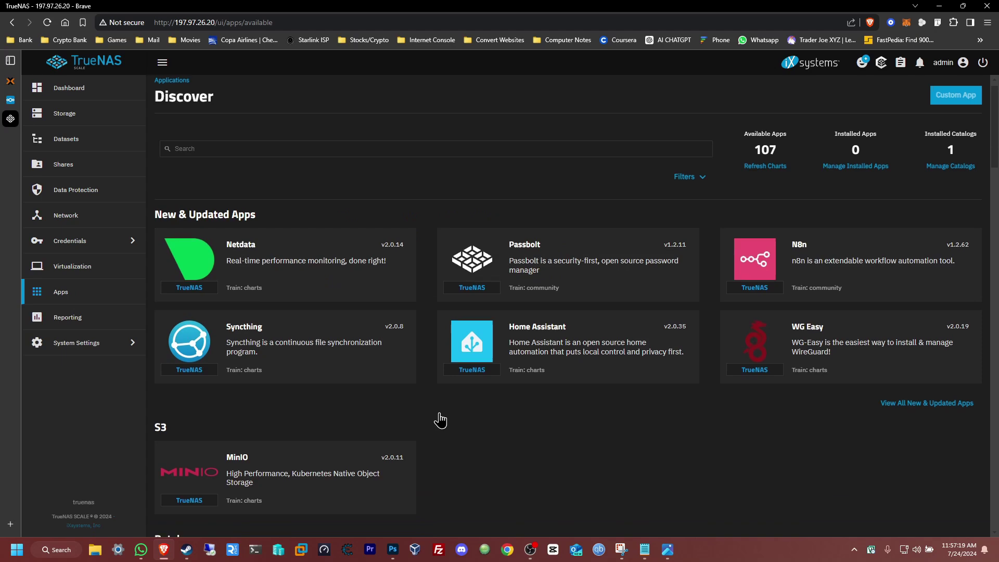
# - From the Nextcloud app page, set NAS as the apps pool and accept the disclaimer
pyautogui.click(950, 363)
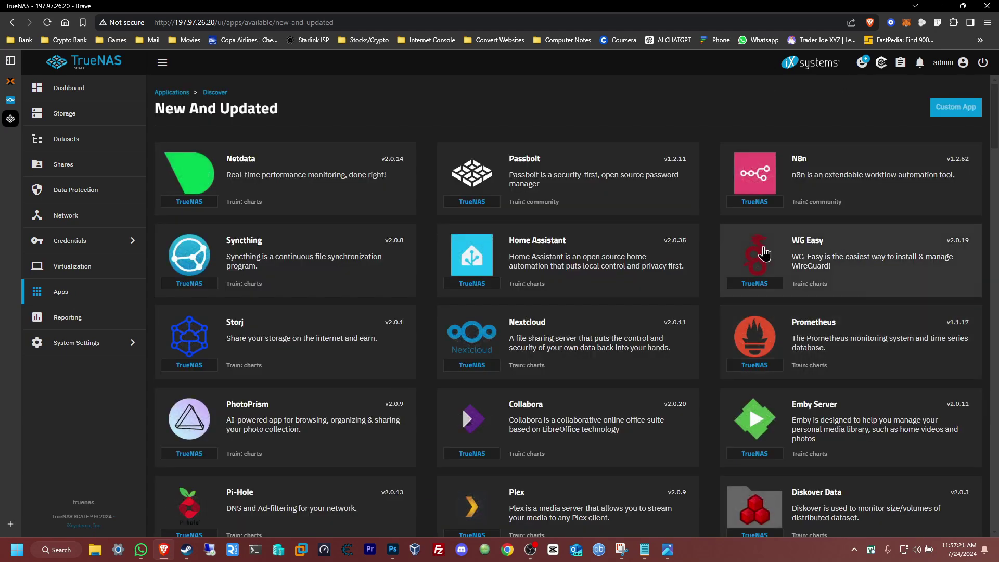
pyautogui.click(531, 346)
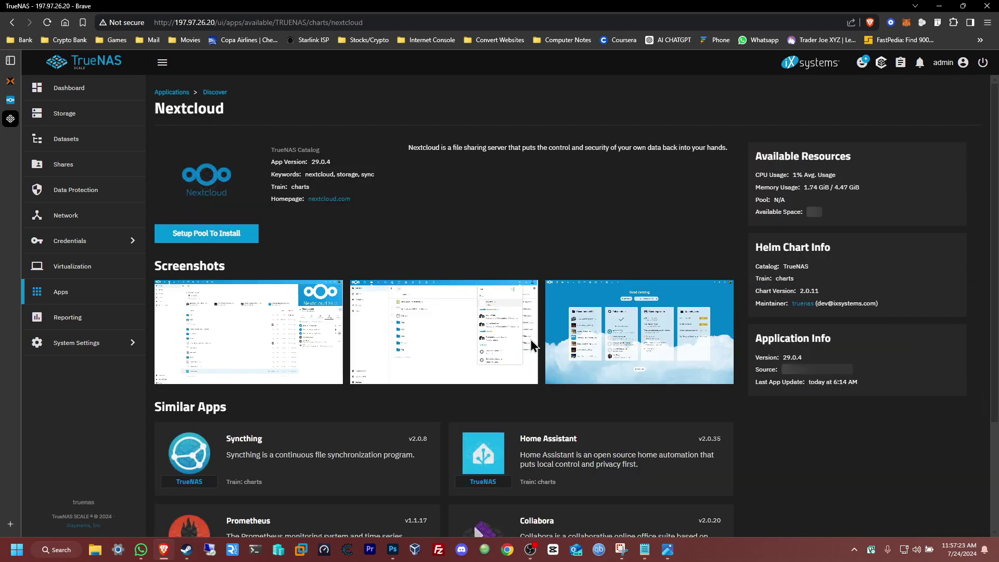
pyautogui.click(201, 239)
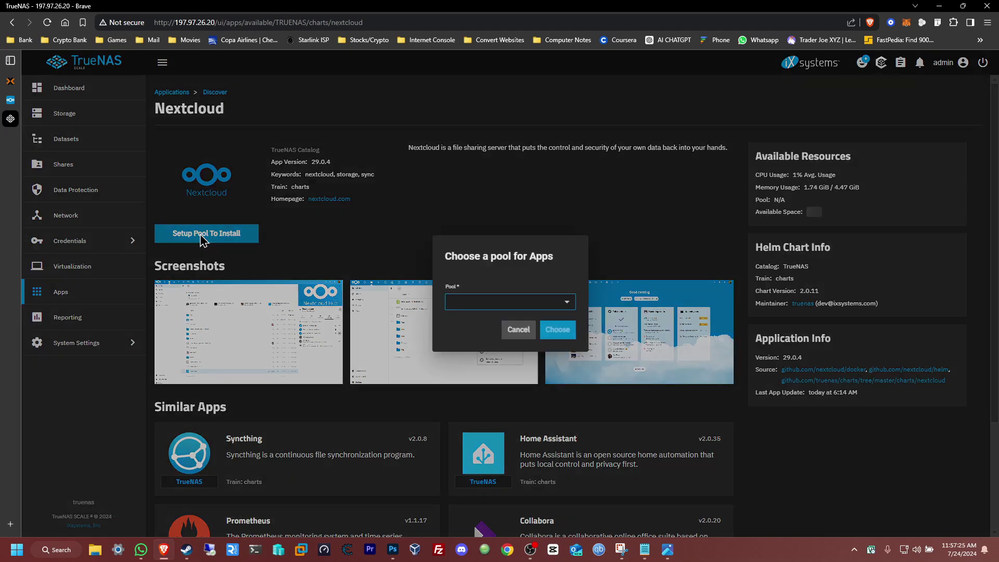
pyautogui.click(567, 303)
pyautogui.click(456, 324)
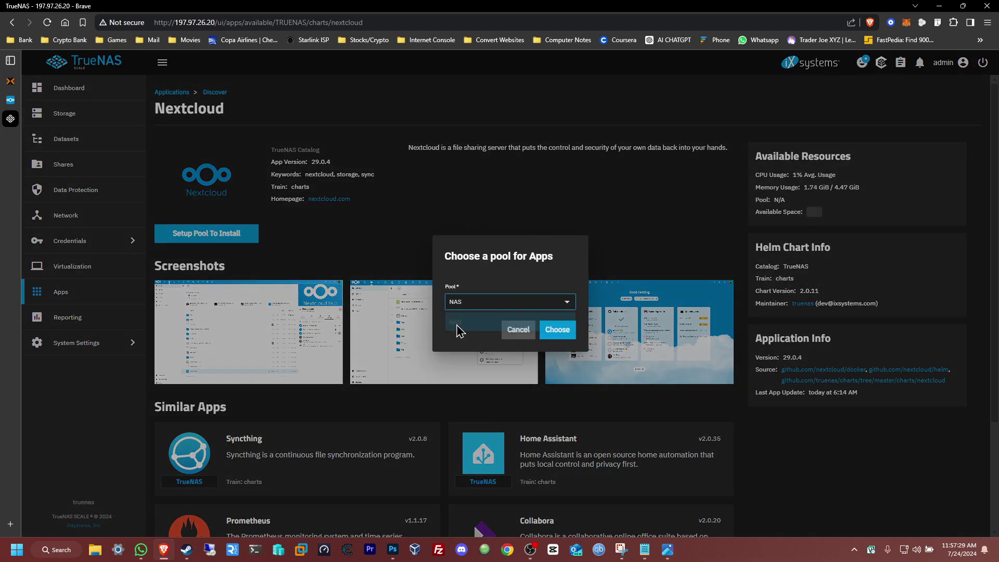
pyautogui.click(557, 329)
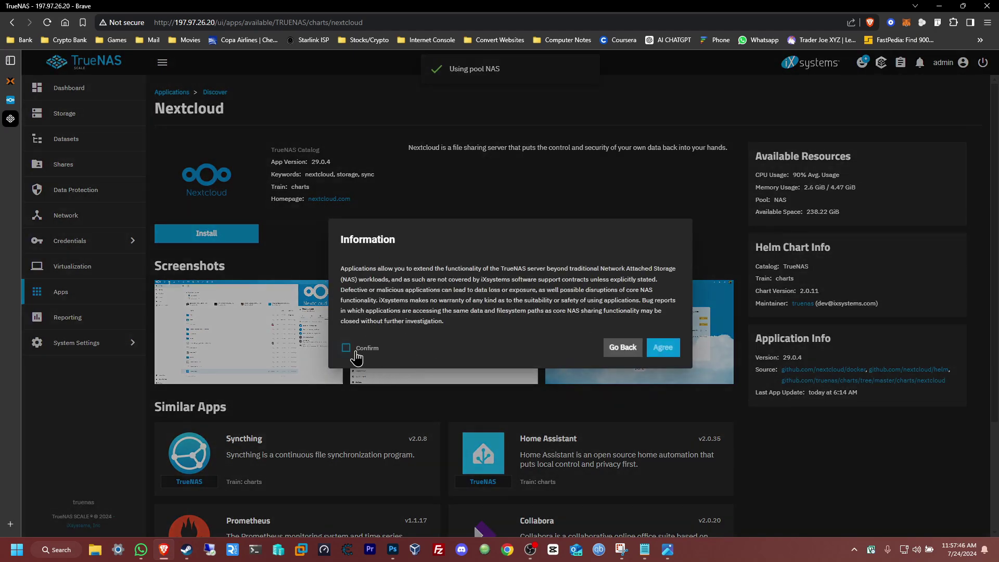
pyautogui.click(348, 351)
pyautogui.click(662, 347)
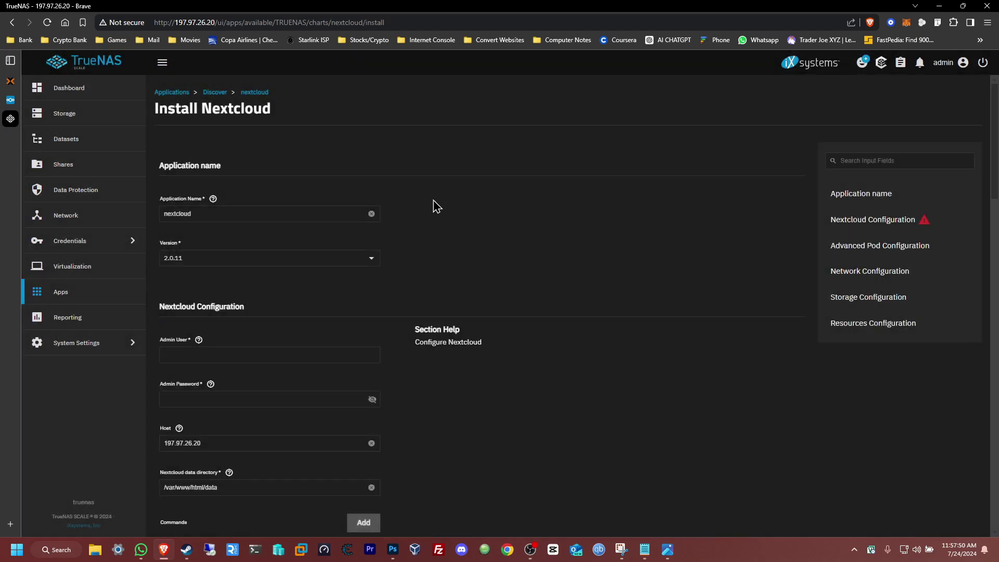
# - Enter the admin user's e-mail address and a password, then install Nextcloud
pyautogui.scroll(-2, 437, 206)
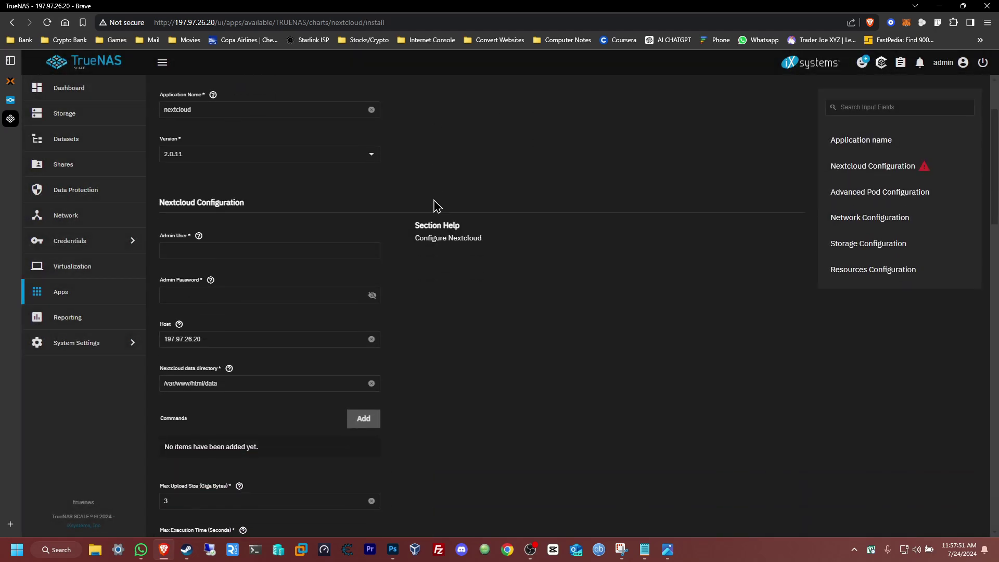
pyautogui.click(200, 253)
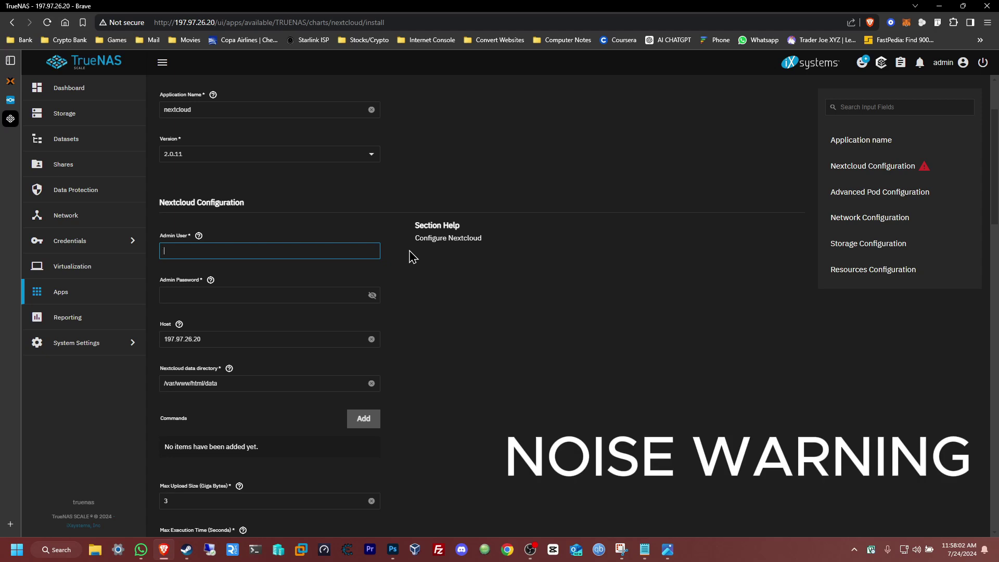
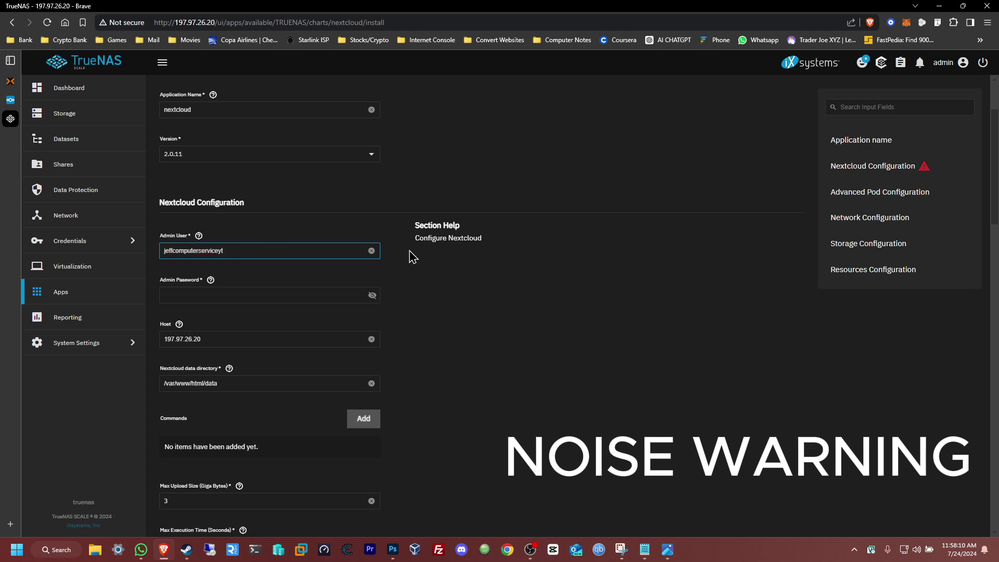
pyautogui.press('Tab')
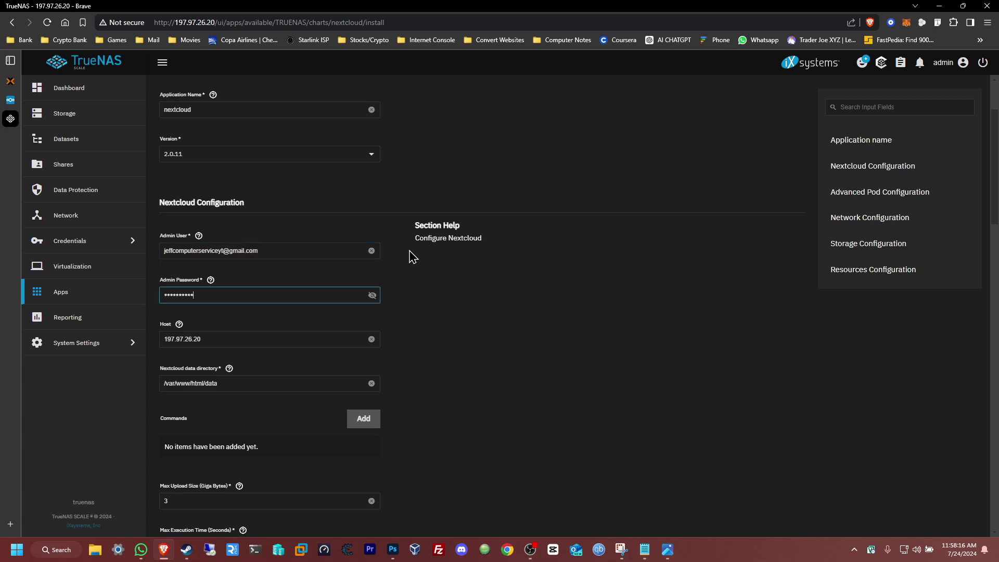
pyautogui.scroll(-10, 450, 285)
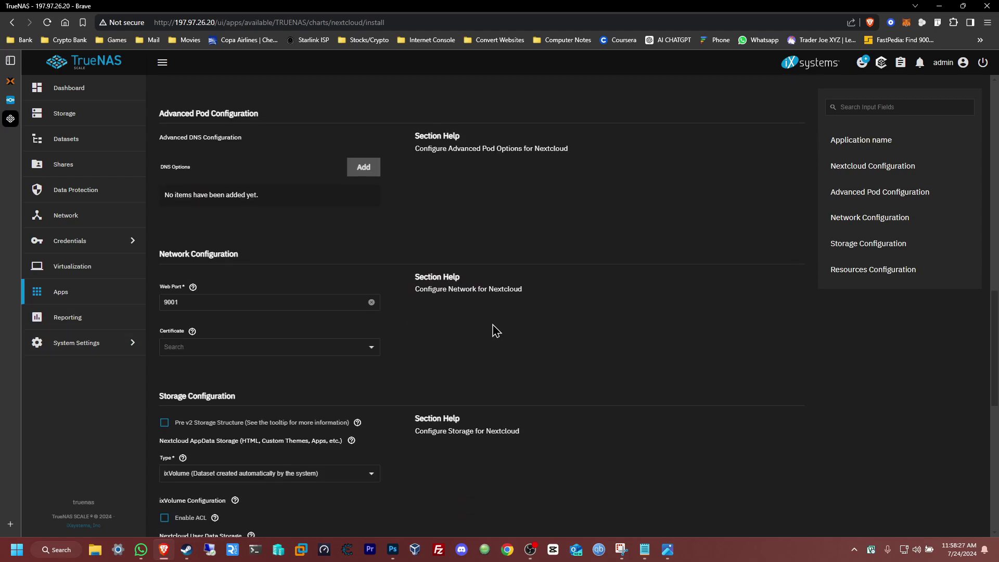
pyautogui.scroll(-7, 496, 330)
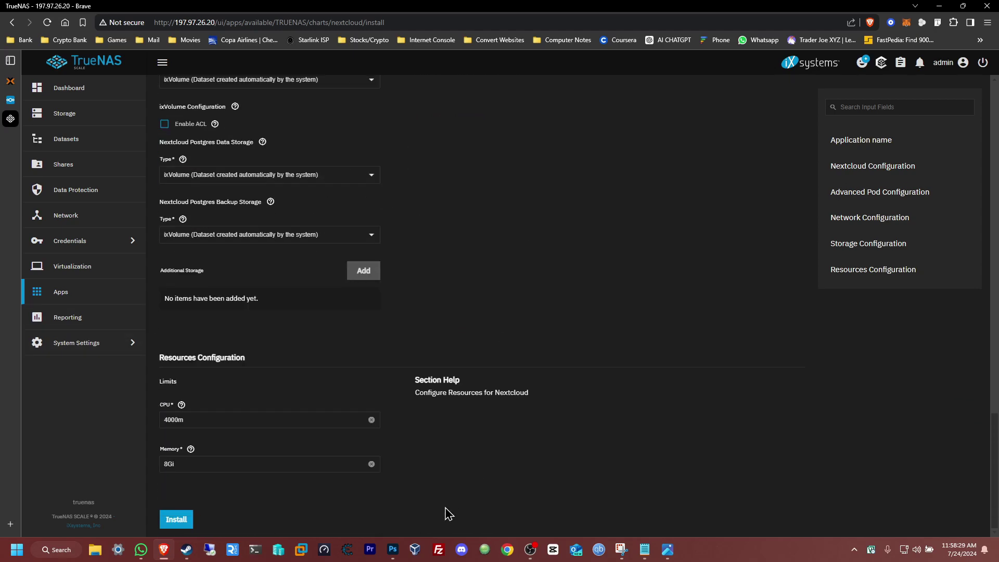
pyautogui.click(172, 520)
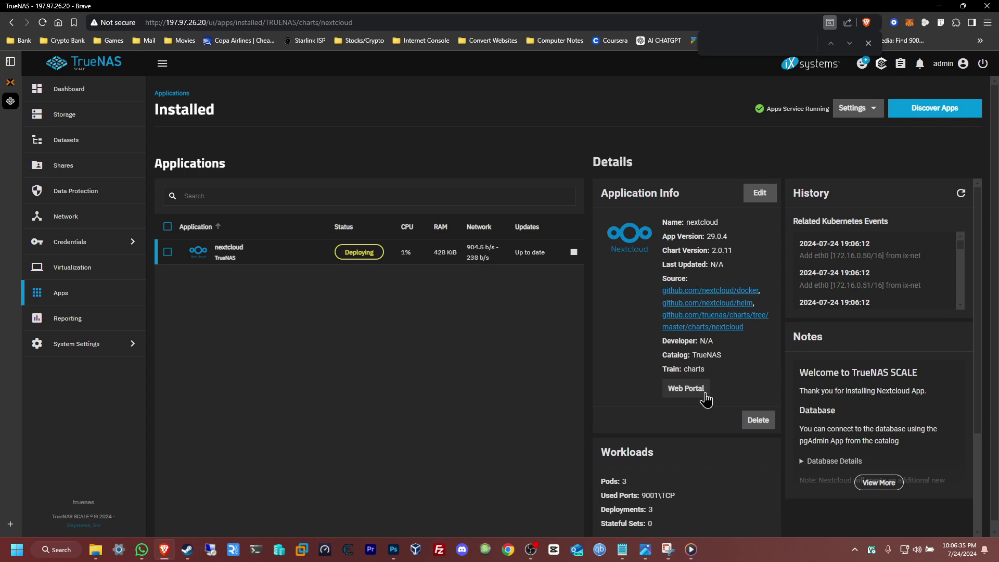
# - Try the Nextcloud web portal, then reload the installed apps page until Nextcloud shows Running
pyautogui.click(703, 398)
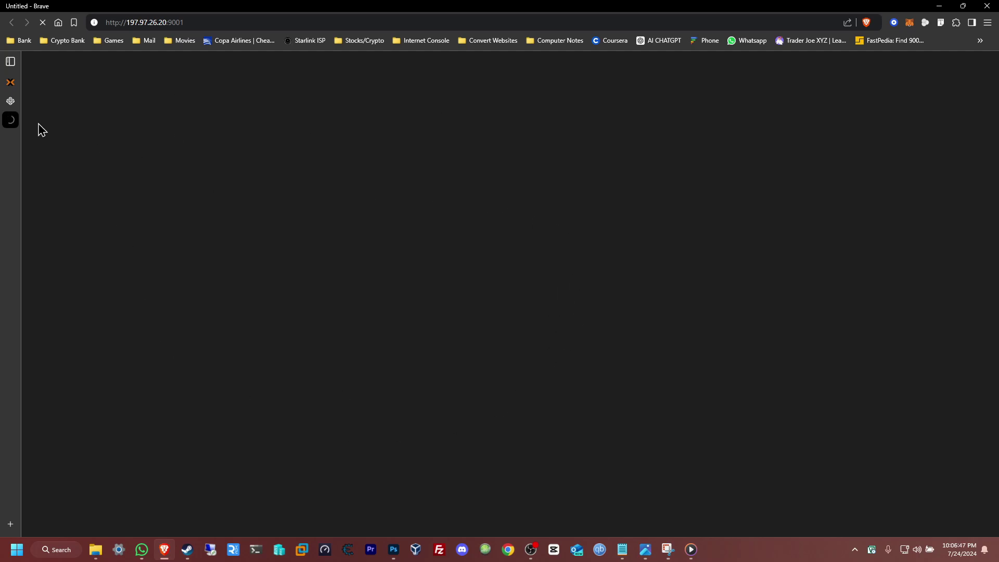
pyautogui.click(10, 102)
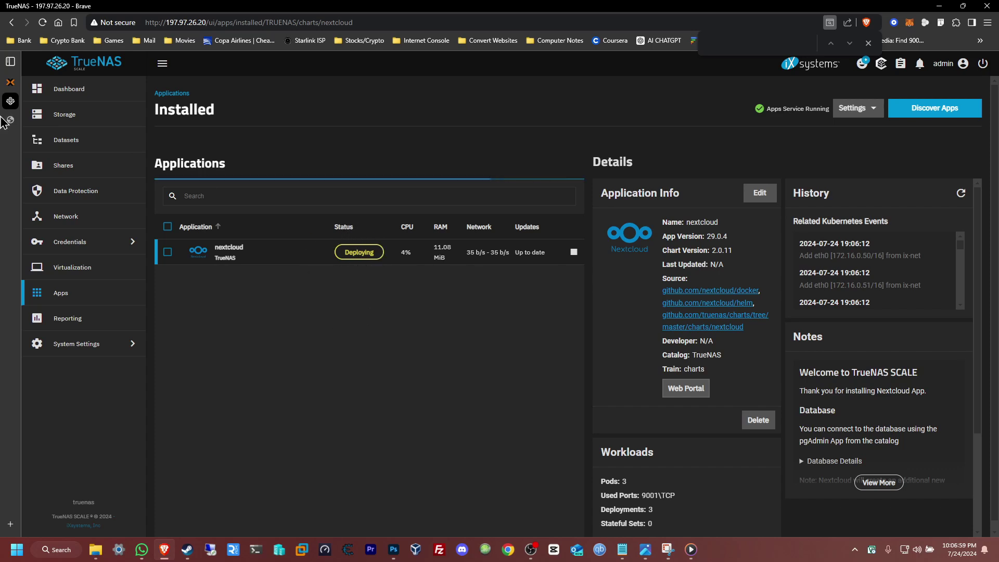
pyautogui.click(10, 121)
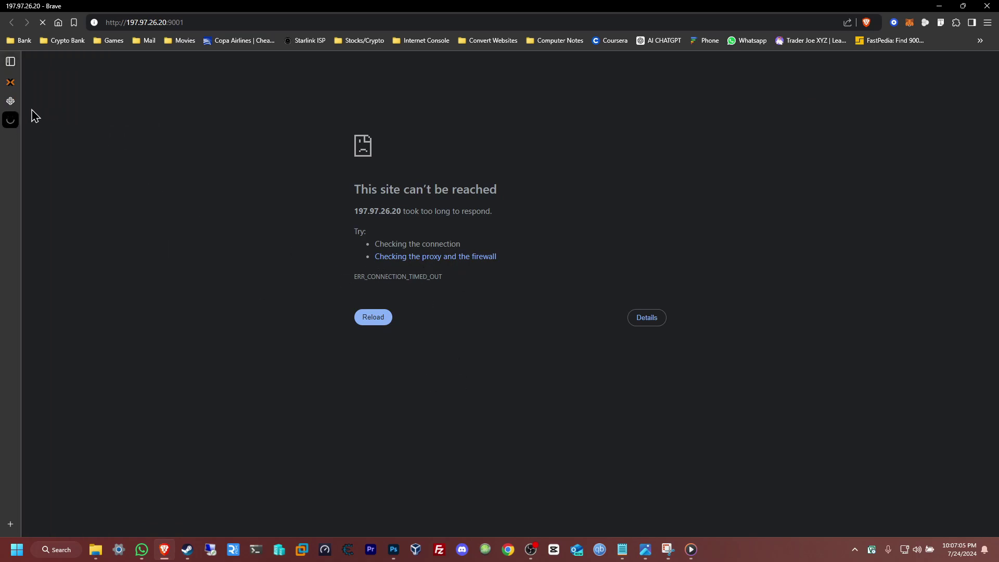
pyautogui.click(12, 102)
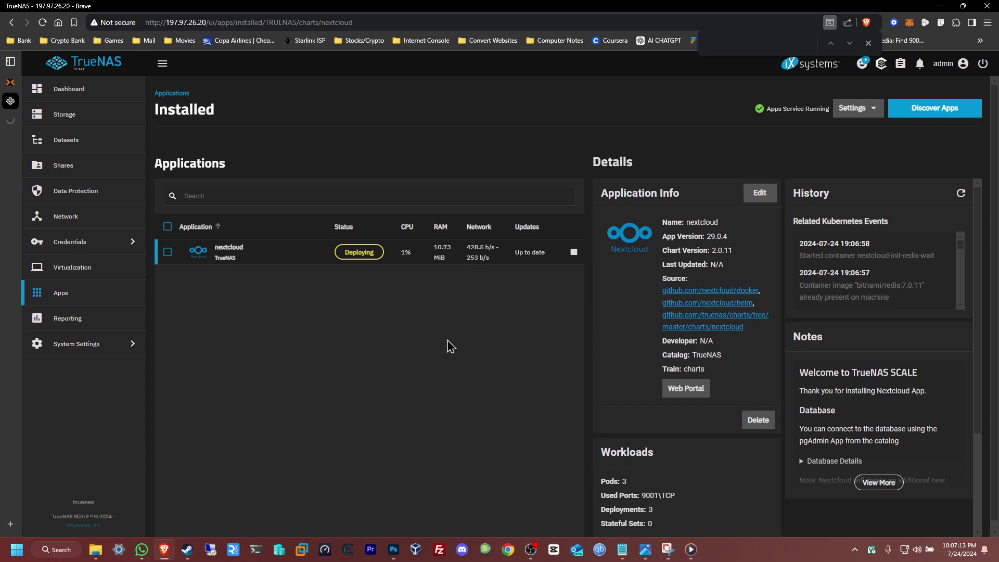
pyautogui.click(43, 22)
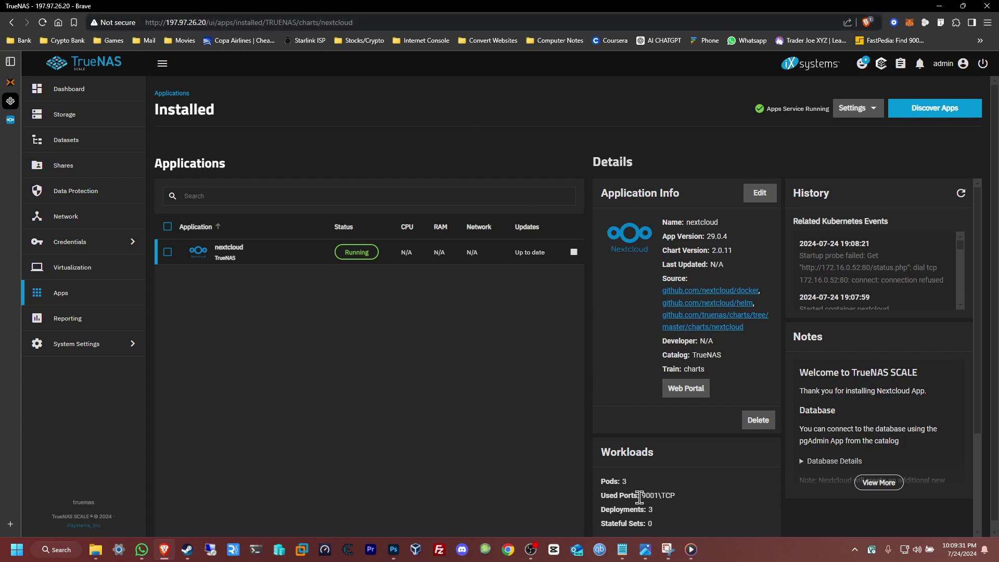
# - Open the Nextcloud login page at 197.97.26.20:9001 through the Web Portal
pyautogui.moveTo(642, 495); pyautogui.dragTo(655, 495)
pyautogui.click(635, 394)
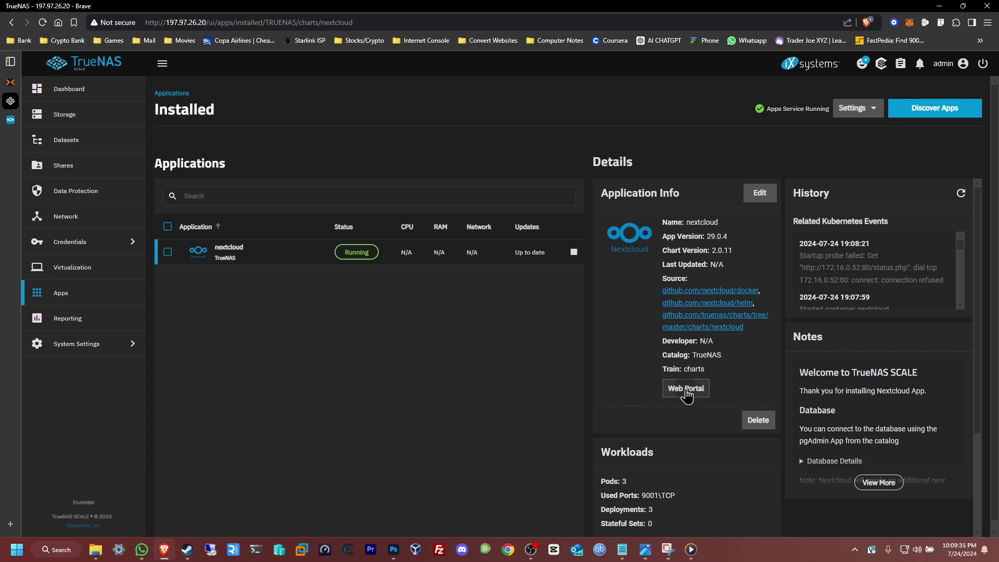
pyautogui.click(685, 390)
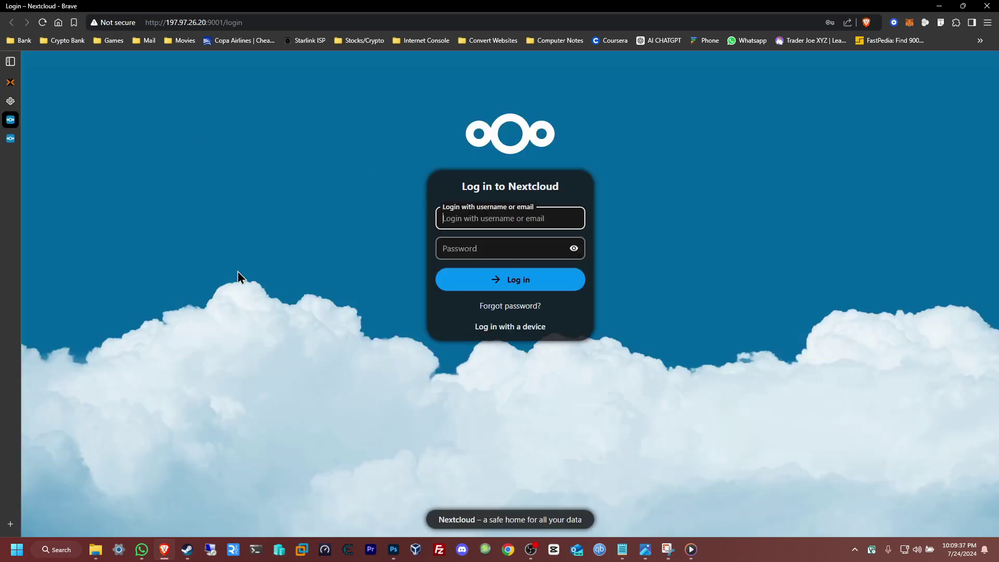
# - Sign in to Nextcloud using the saved login from Brave's autofill dropdown
pyautogui.click(503, 219)
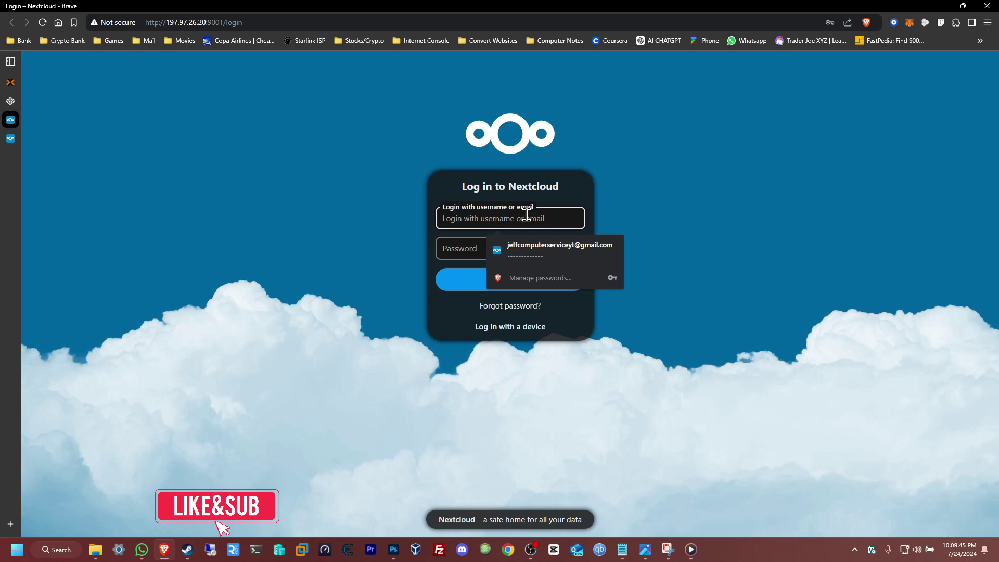
pyautogui.click(544, 255)
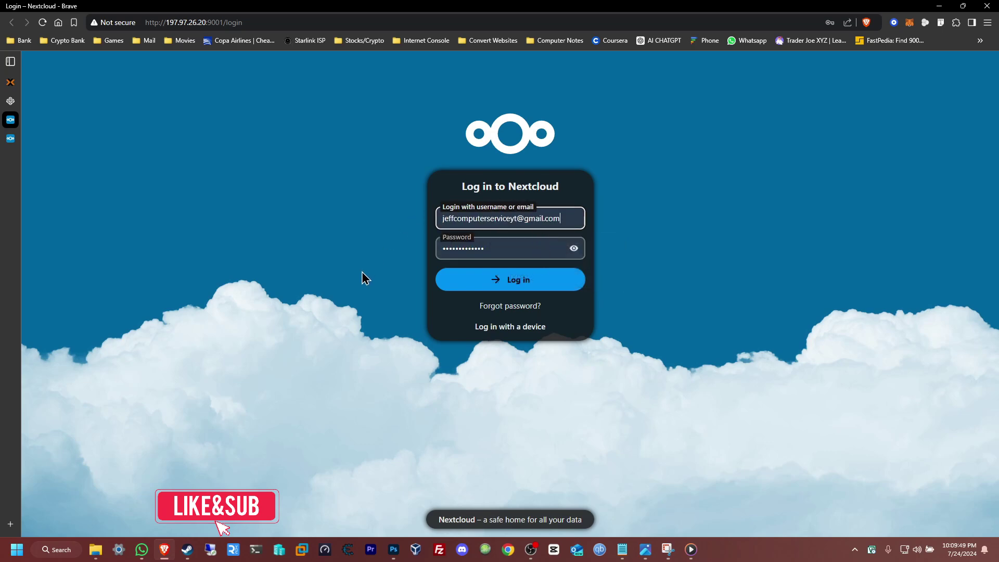
pyautogui.click(530, 286)
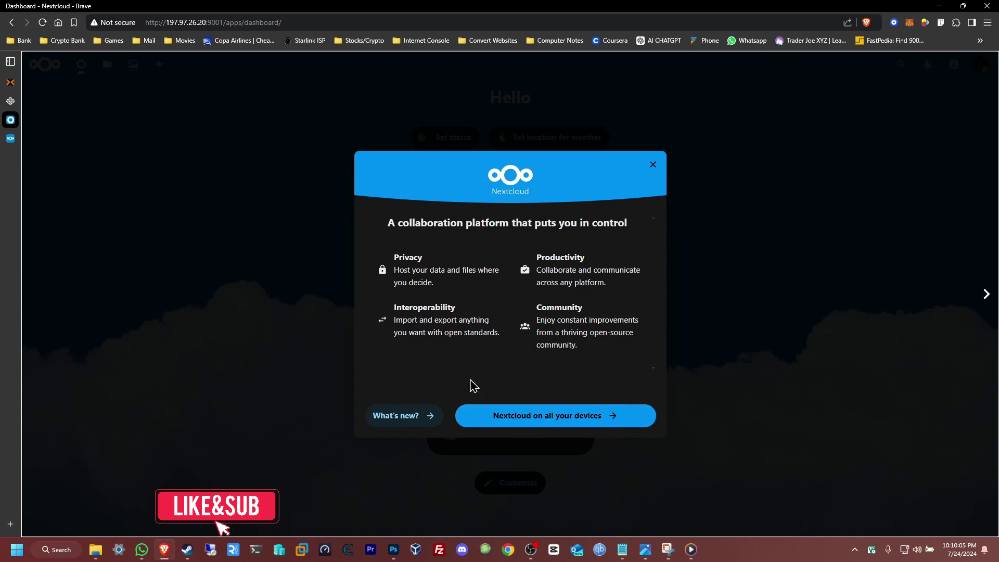
# - Page through the Nextcloud welcome tour to the Hub 8 introduction and close it
pyautogui.click(623, 419)
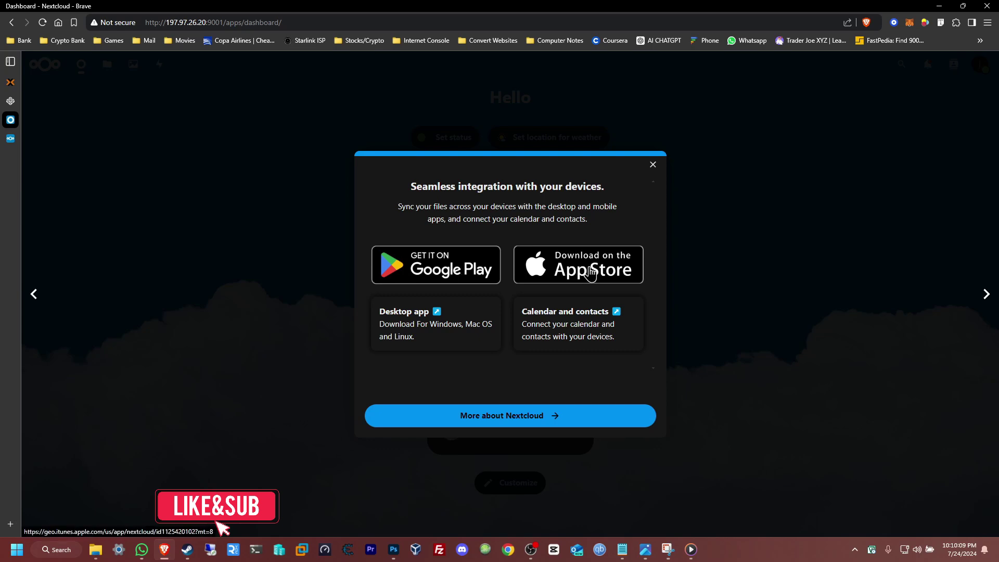
pyautogui.click(501, 422)
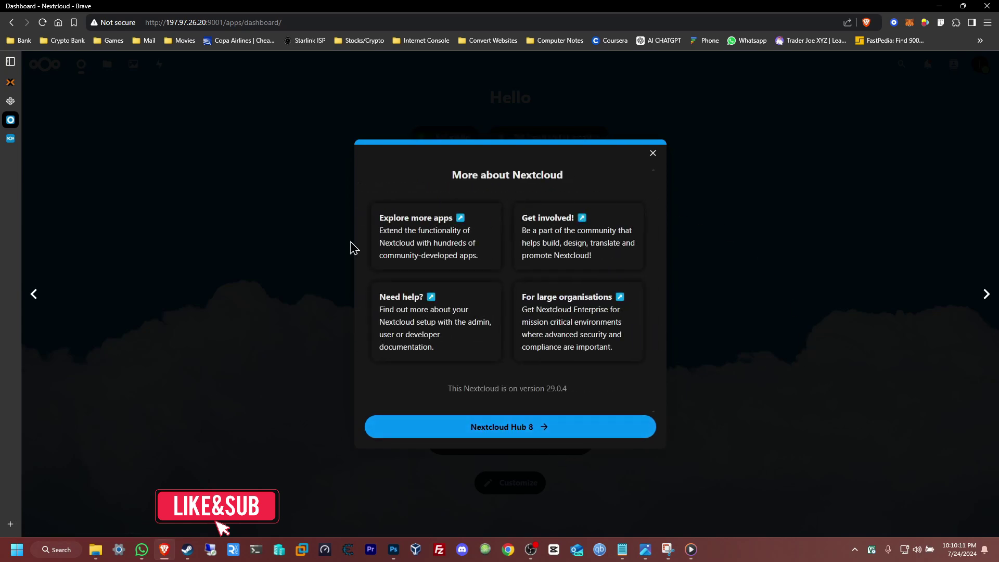
pyautogui.click(567, 435)
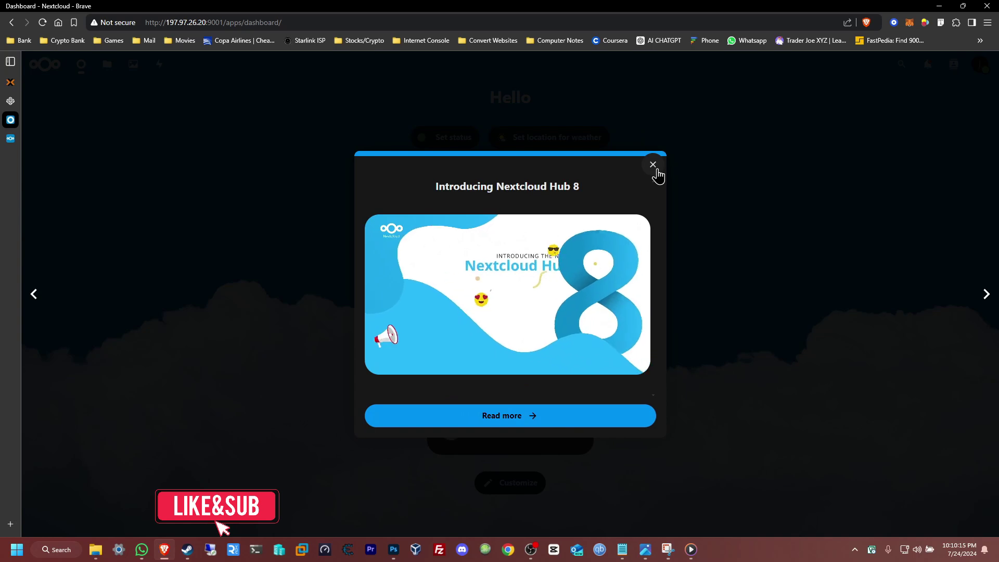
pyautogui.click(653, 165)
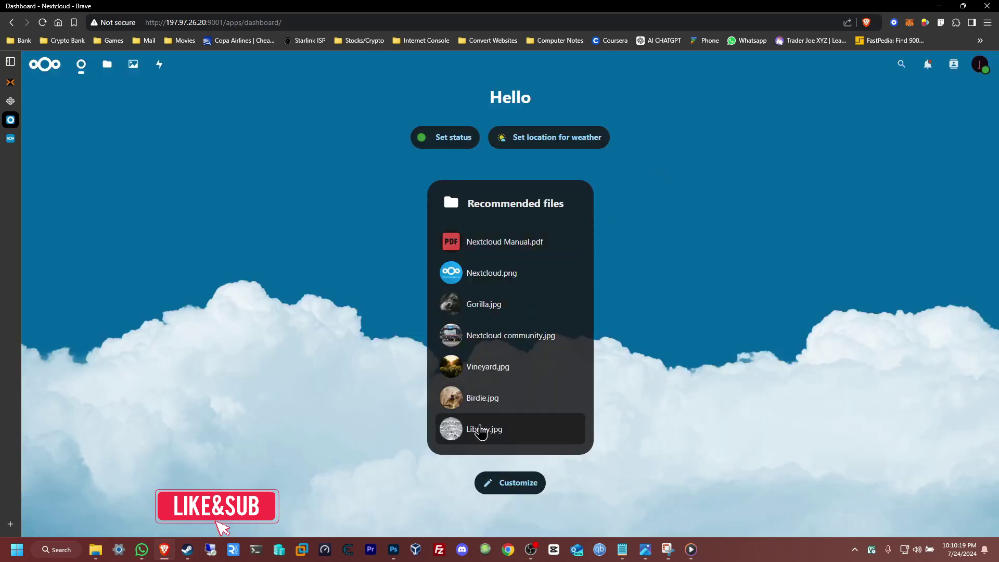
# - Add the Recent statuses and Recent activity widgets to the dashboard
pyautogui.click(521, 483)
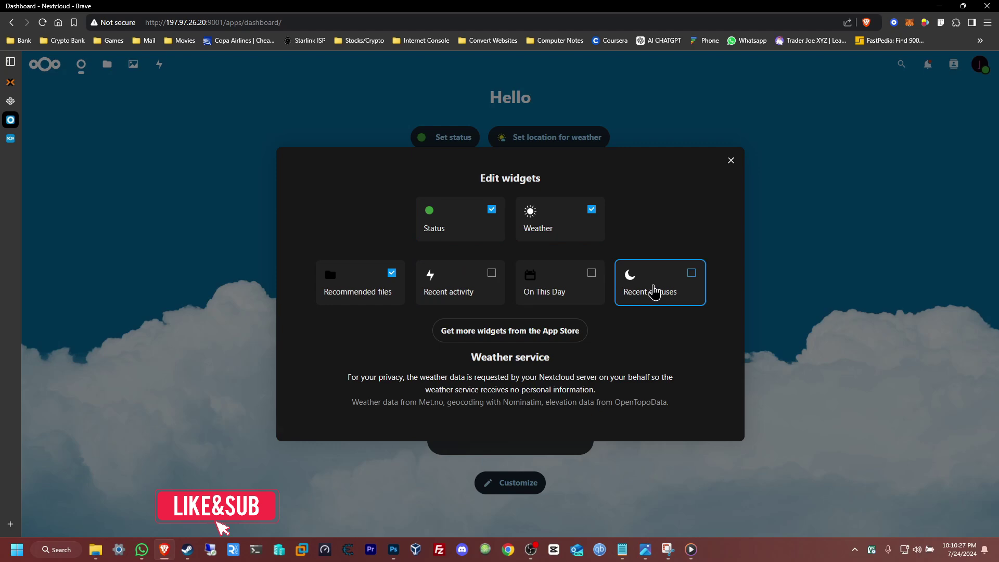
pyautogui.click(655, 292)
pyautogui.click(564, 290)
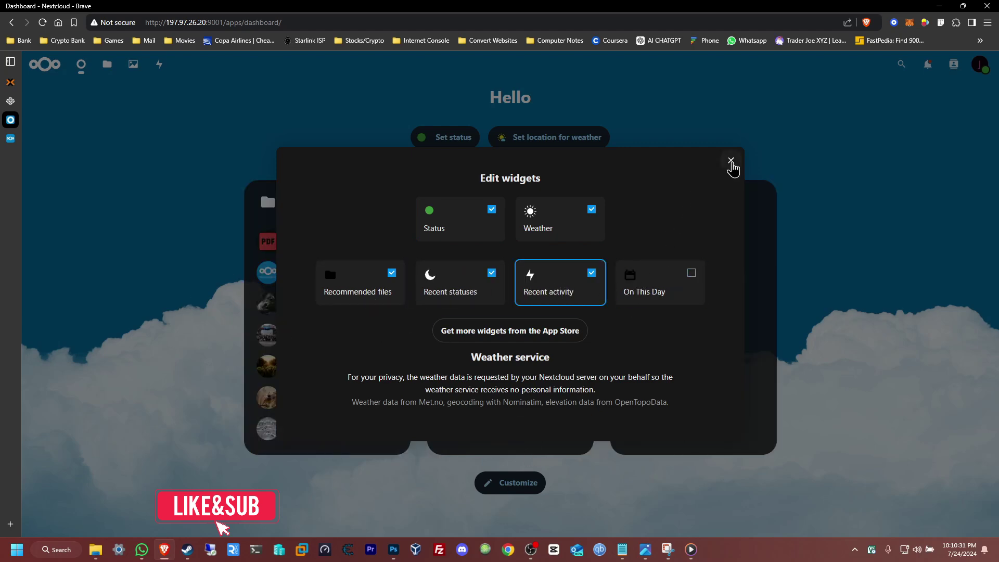
pyautogui.click(732, 165)
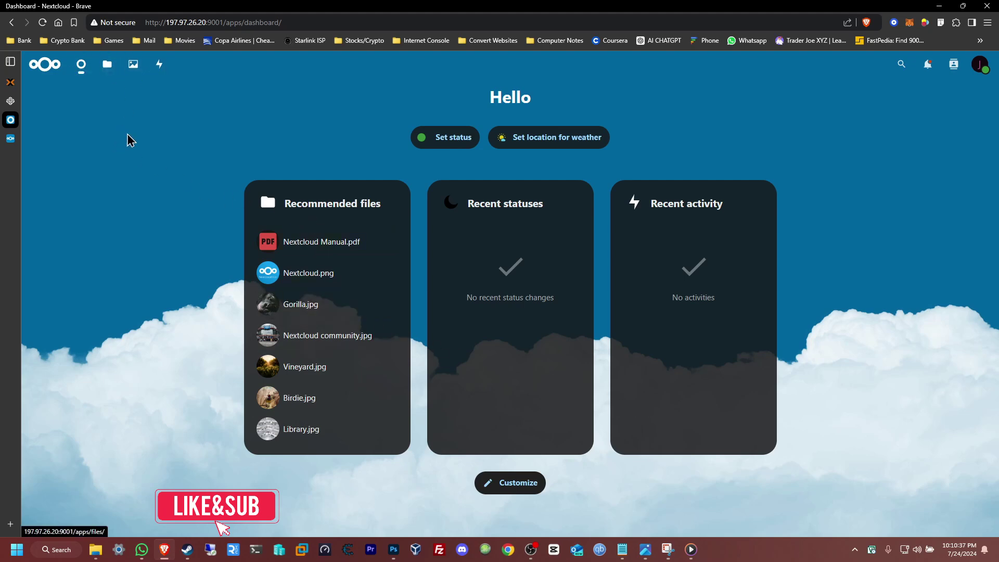
# - Show the + New options on the All files page and restore Brave to a smaller window
pyautogui.click(108, 68)
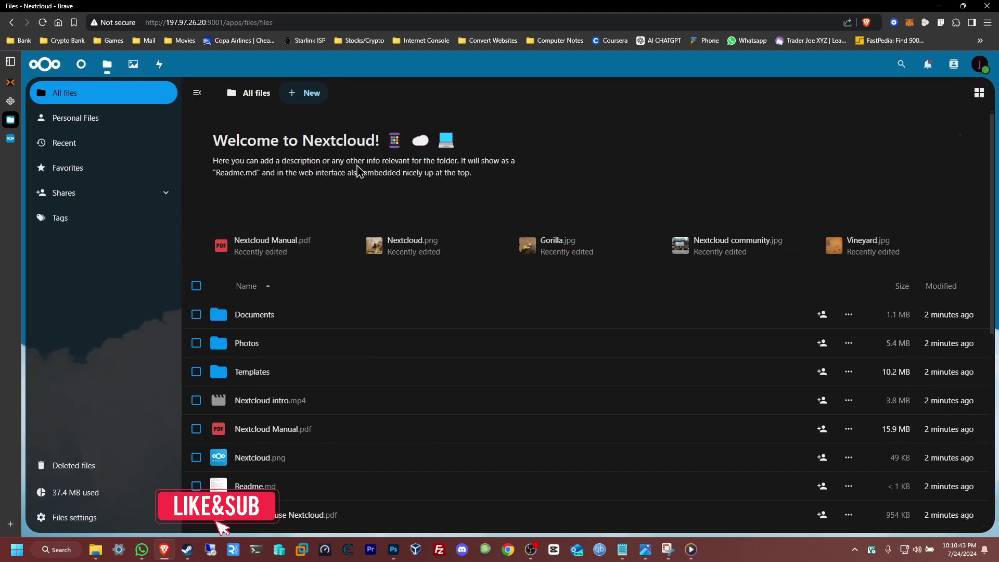
pyautogui.click(301, 100)
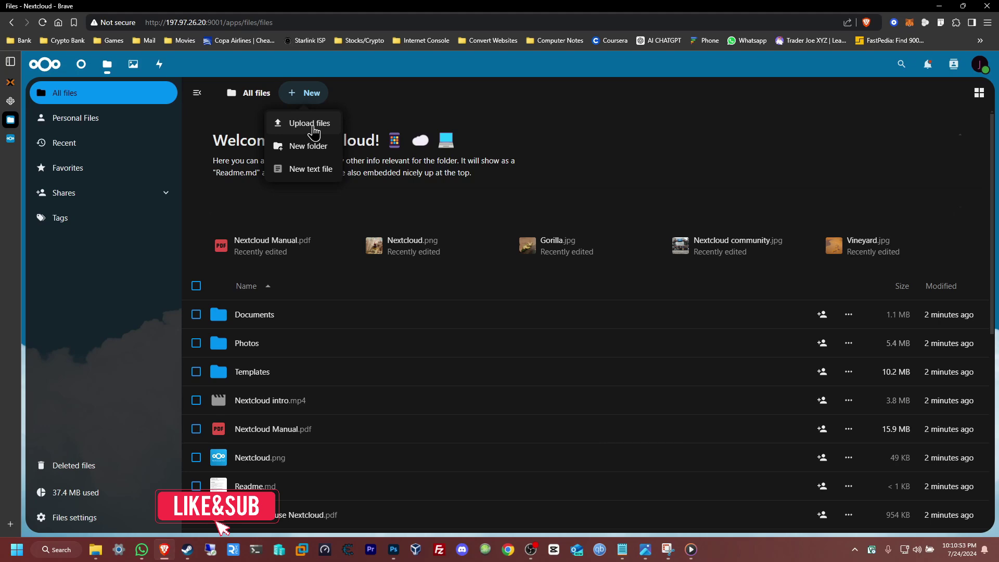
pyautogui.moveTo(607, 7); pyautogui.dragTo(545, 270)
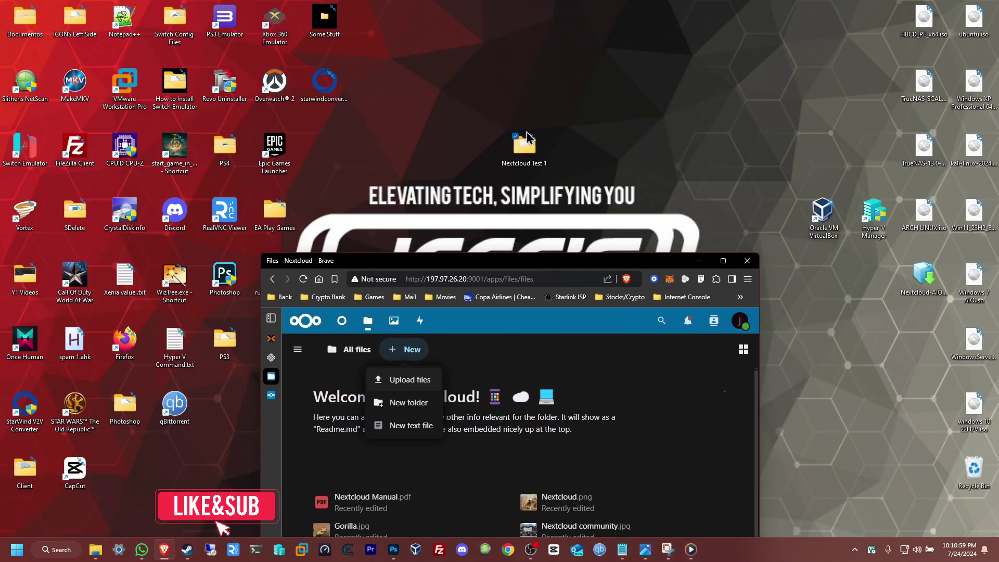
# - Check the four test files in the Nextcloud Test 1 desktop folder, then re-maximize Brave
pyautogui.doubleClick(523, 145)
pyautogui.moveTo(280, 234)
pyautogui.mouseDown()
pyautogui.moveTo(225, 126)
pyautogui.moveTo(268, 229)
pyautogui.moveTo(223, 196)
pyautogui.moveTo(230, 137)
pyautogui.moveTo(276, 243)
pyautogui.mouseUp()
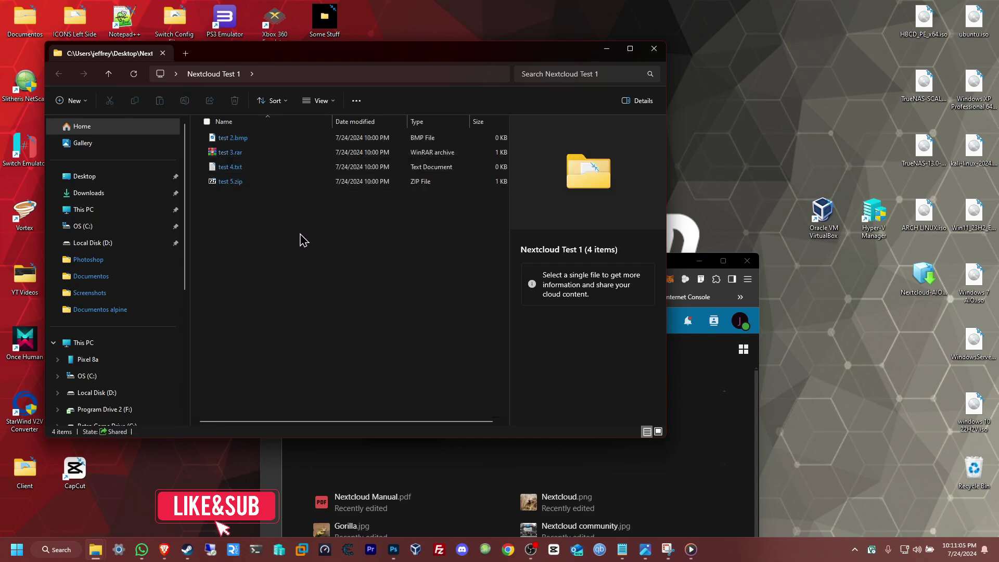
pyautogui.click(656, 50)
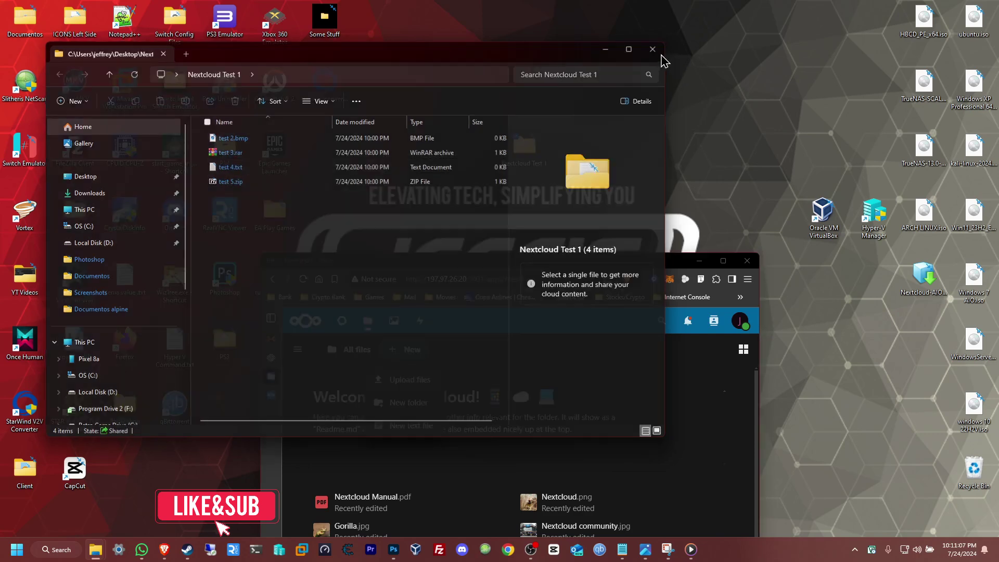
pyautogui.click(723, 260)
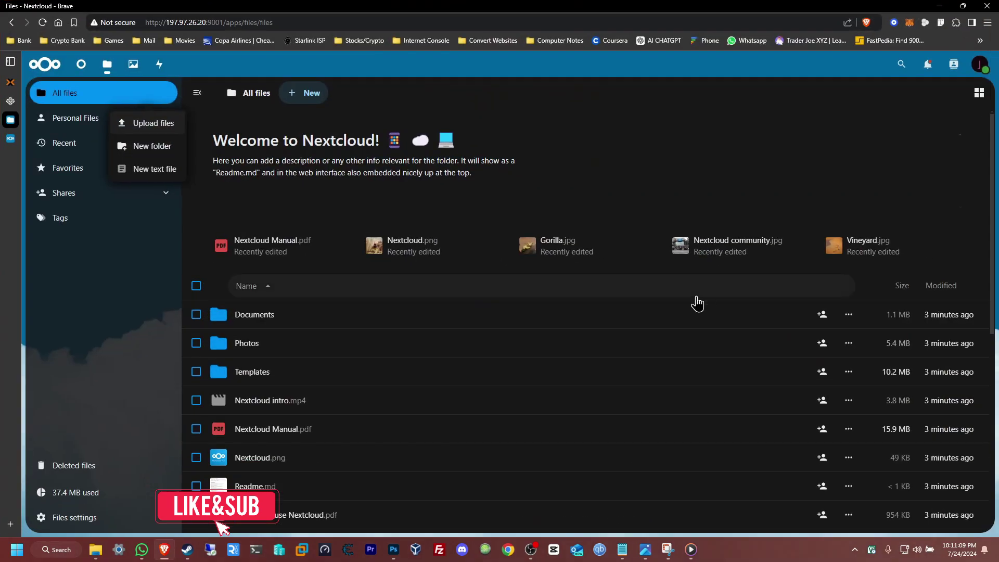
# - Upload all four files from Desktop > Nextcloud Test 1 via + New > Upload files
pyautogui.click(334, 106)
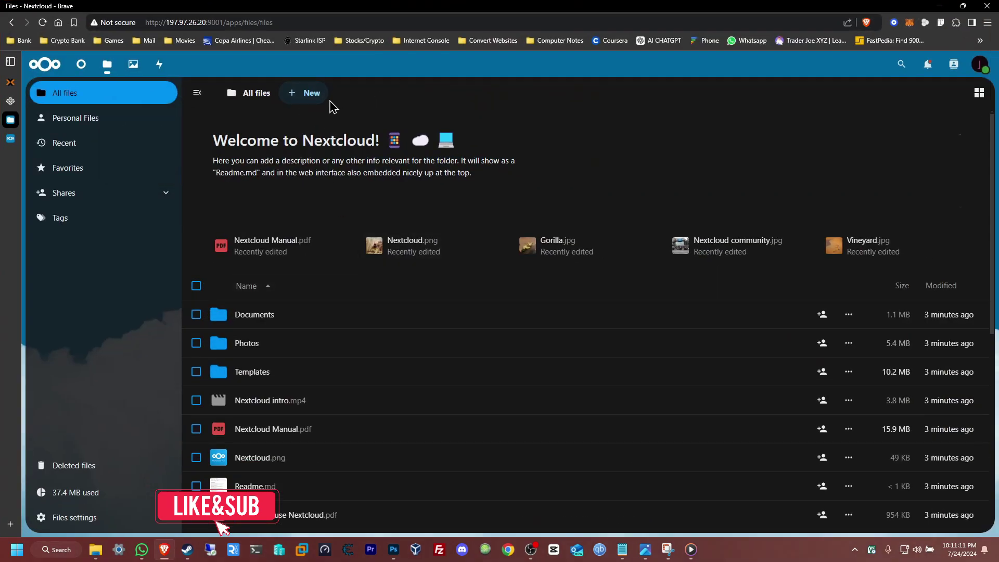
pyautogui.click(307, 95)
pyautogui.click(314, 126)
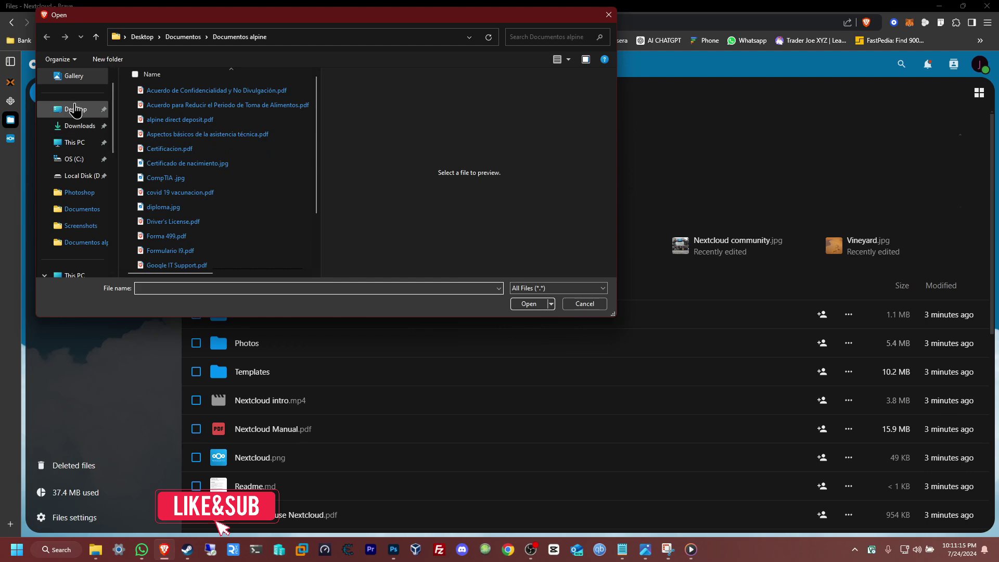
pyautogui.click(75, 109)
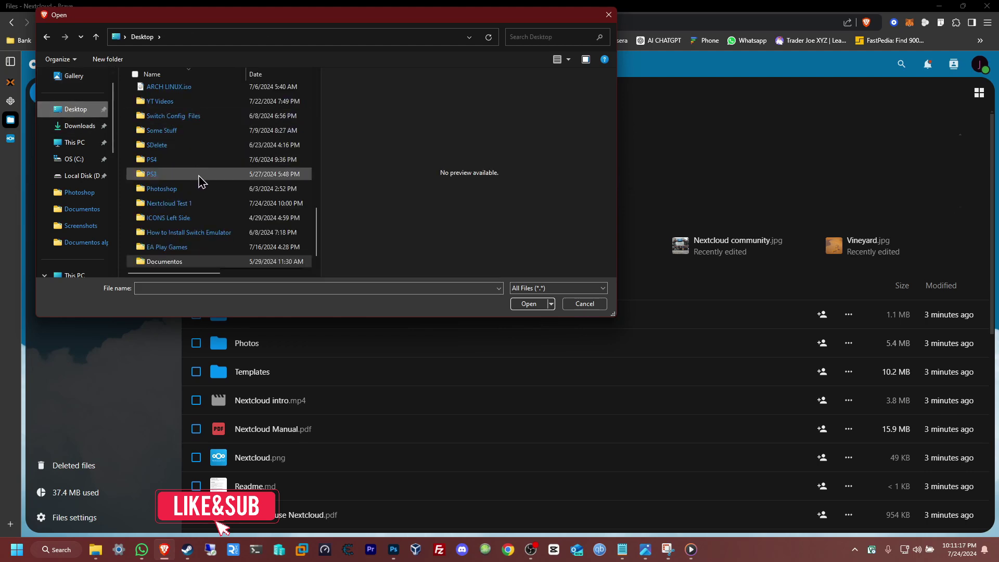
pyautogui.scroll(-1, 229, 249)
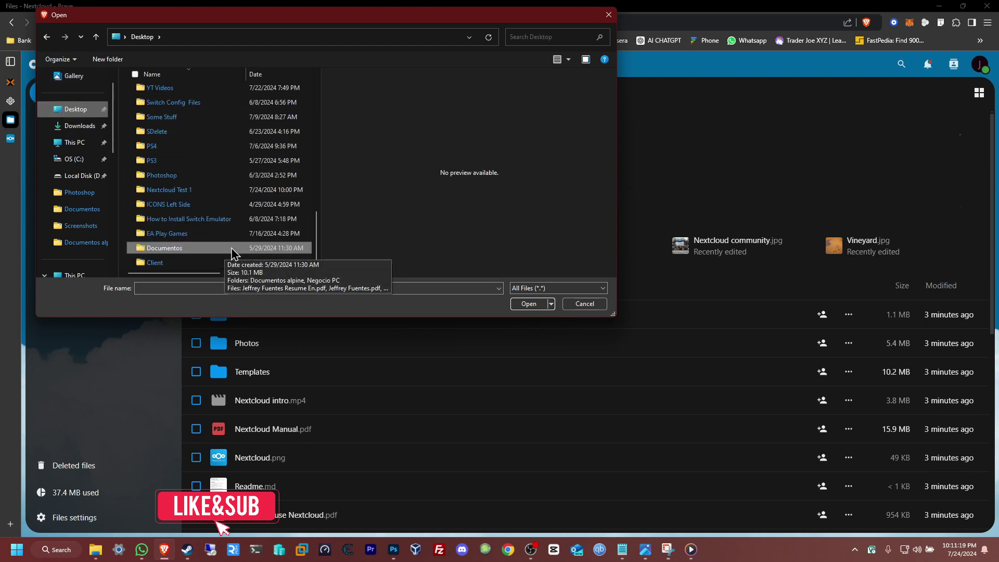
pyautogui.click(207, 191)
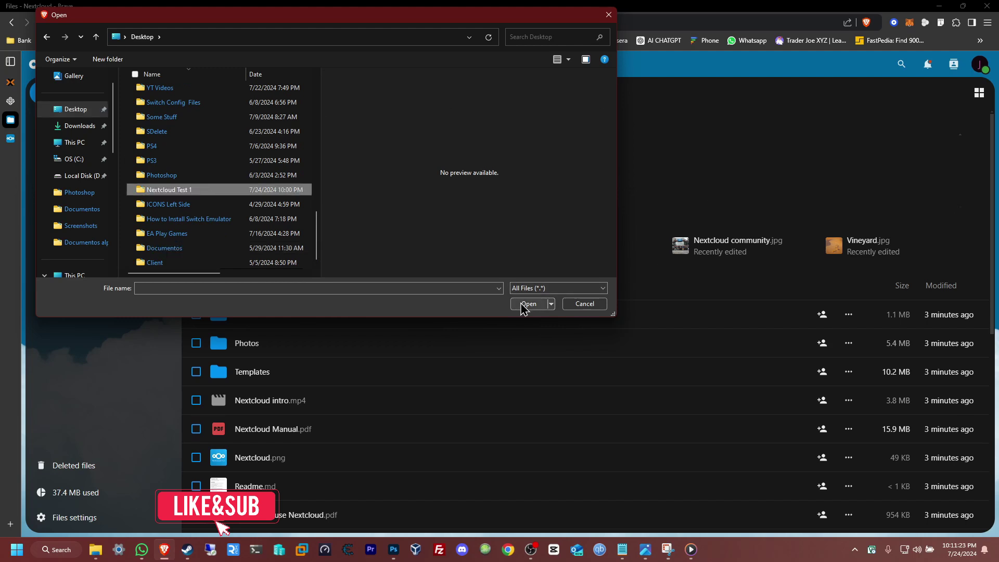
pyautogui.click(527, 304)
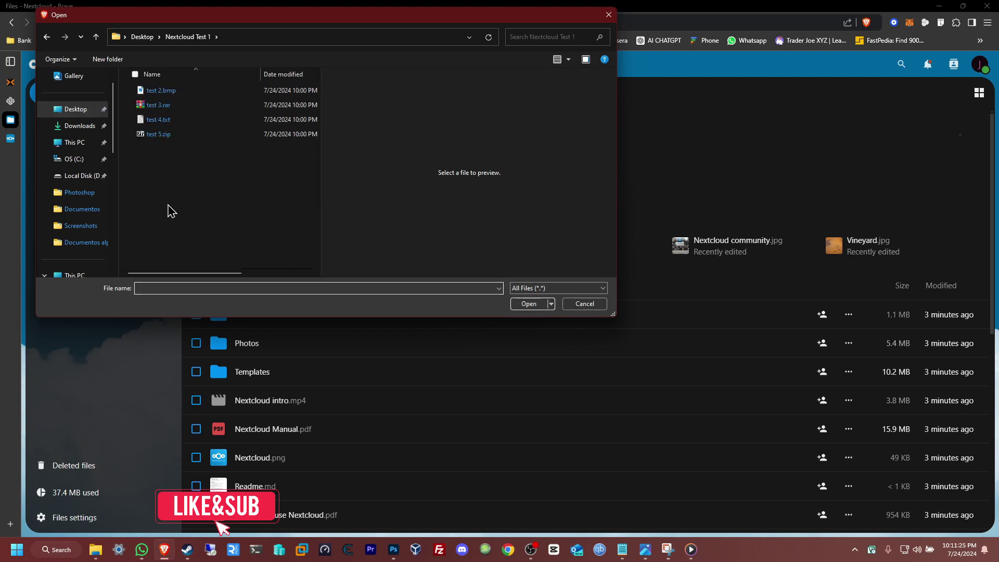
pyautogui.moveTo(168, 204); pyautogui.dragTo(149, 91)
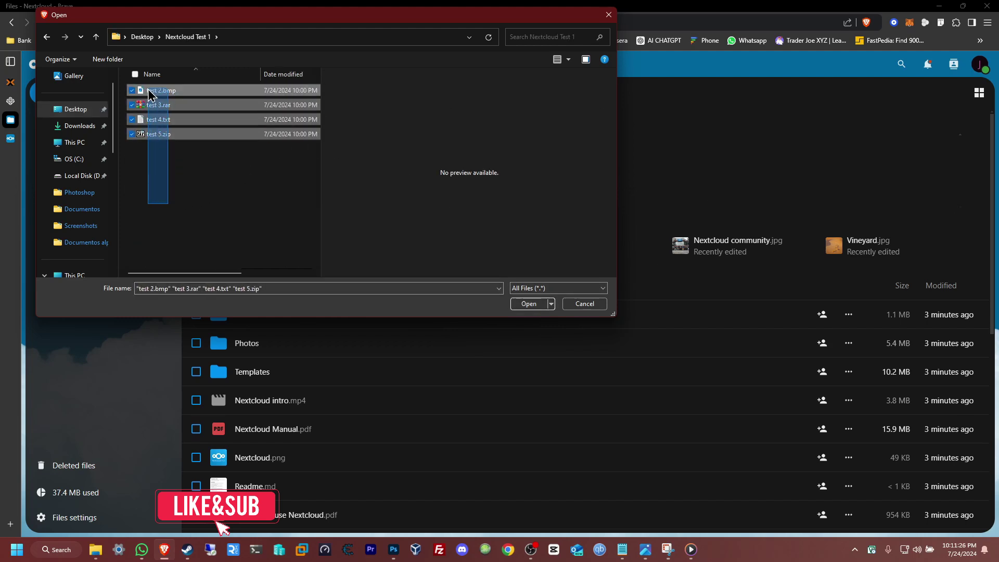
pyautogui.click(533, 305)
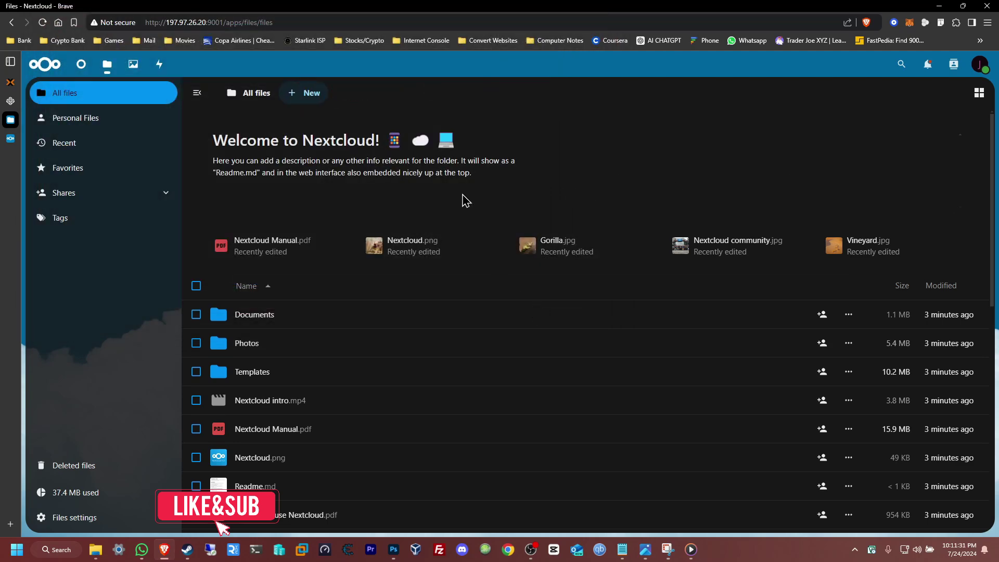
# - Scroll the All files list to confirm the uploads and open test 5.zip
pyautogui.scroll(-1, 603, 252)
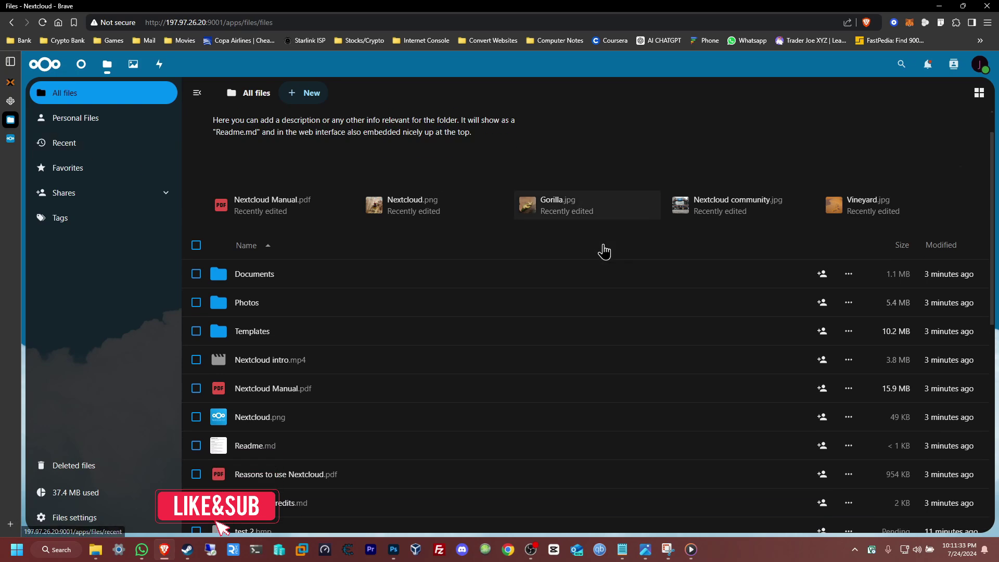
pyautogui.scroll(-1, 603, 251)
pyautogui.scroll(2, 603, 251)
pyautogui.scroll(-1, 604, 251)
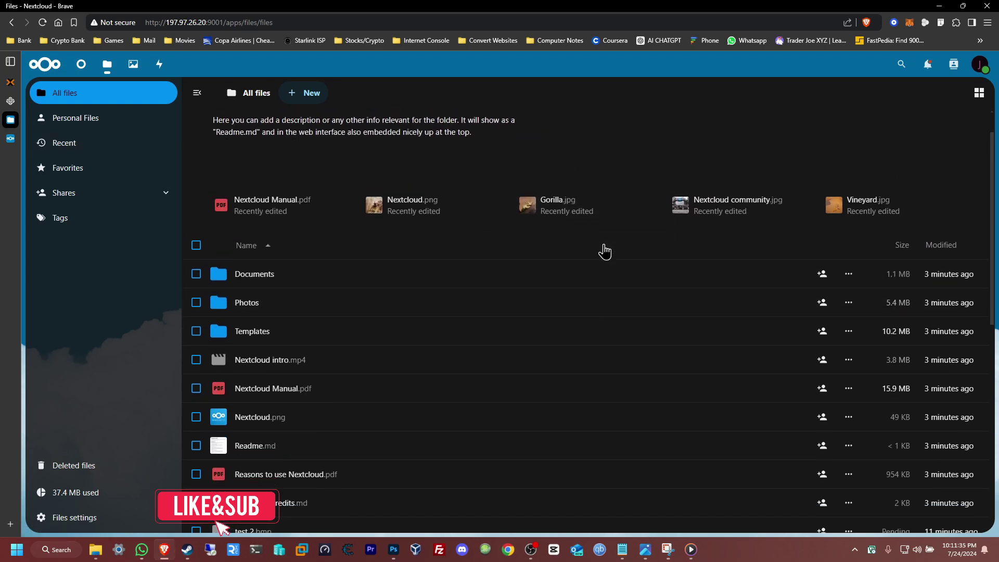
pyautogui.scroll(-5, 603, 251)
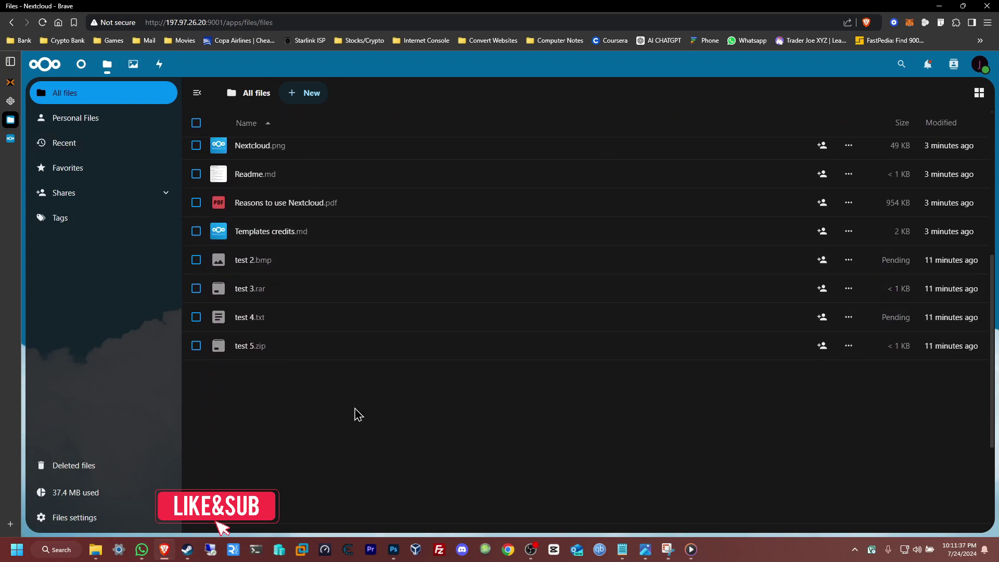
pyautogui.click(270, 346)
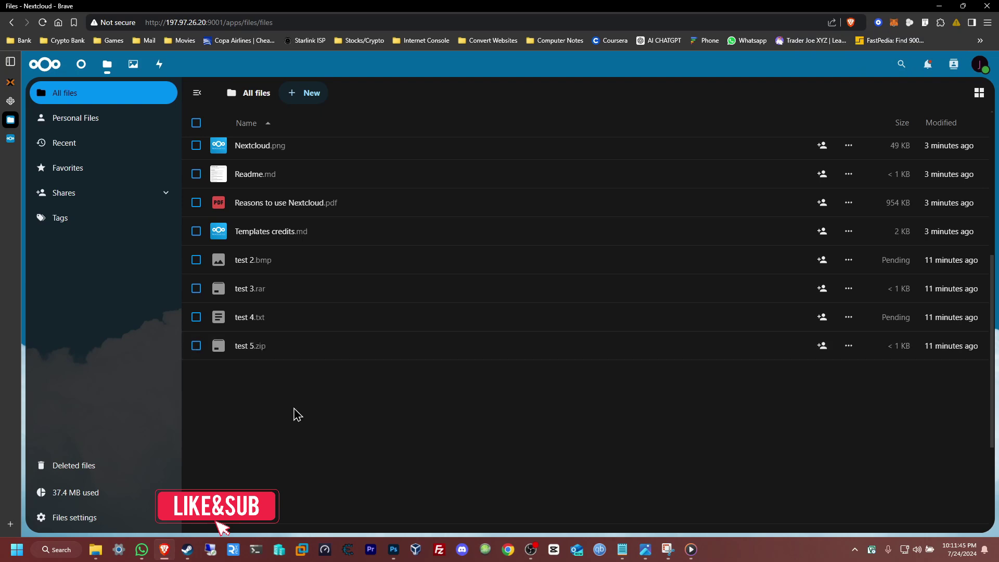
pyautogui.scroll(5, 302, 416)
pyautogui.scroll(2, 313, 420)
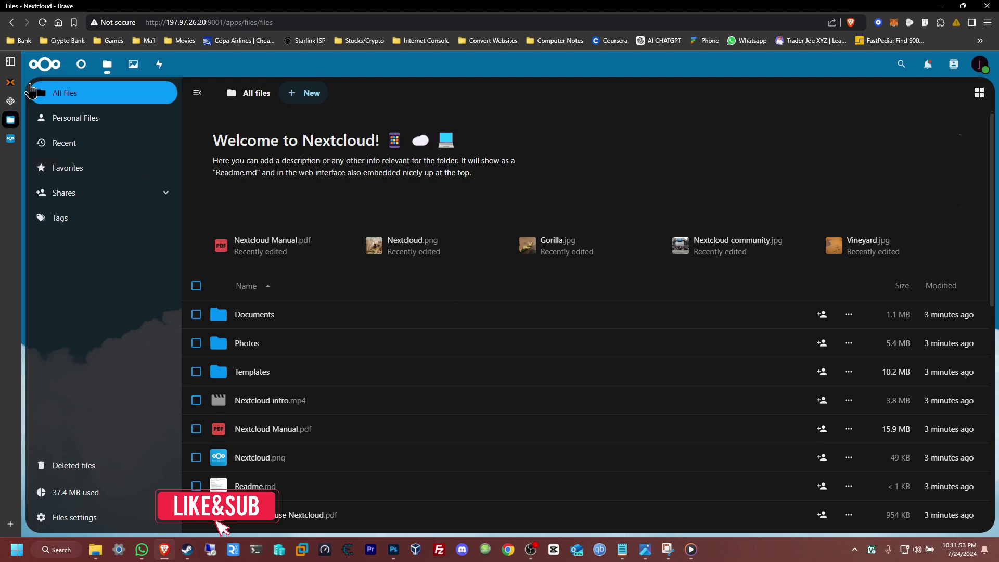
# - Switch back to the Proxmox VE tab showing VM 109's TrueNAS console
pyautogui.click(10, 82)
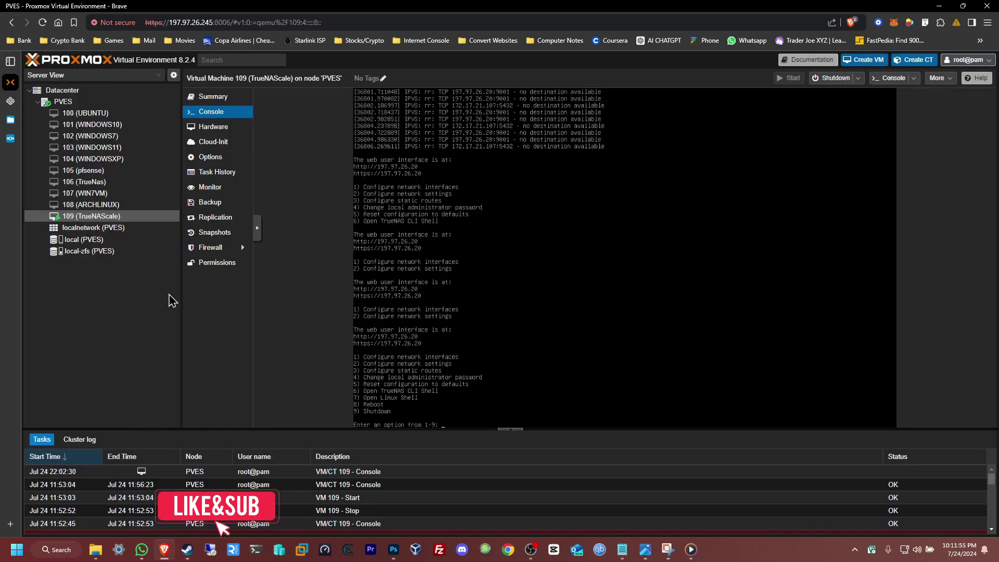